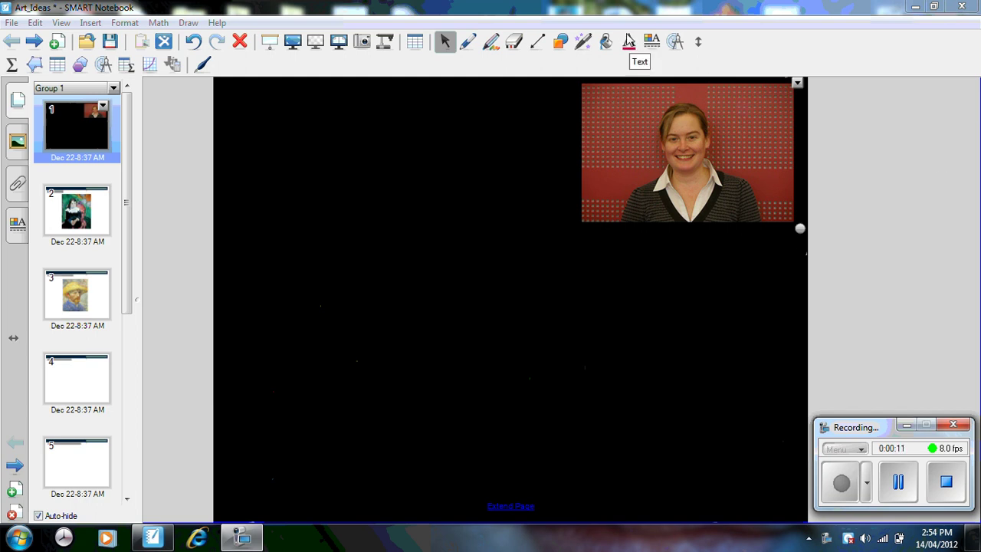
- Erase a broad uneven band of the black covering across the middle of page 1 to uncover the coloured blocks beneath
click(514, 41)
click(538, 92)
mouse_move(373, 293)
mouse_down()
mouse_move(296, 316)
mouse_move(302, 383)
mouse_move(383, 350)
mouse_move(396, 307)
mouse_move(405, 408)
mouse_move(466, 322)
mouse_move(477, 390)
mouse_move(551, 308)
mouse_move(667, 223)
mouse_move(659, 332)
mouse_move(720, 398)
mouse_move(631, 301)
mouse_move(667, 278)
mouse_move(738, 277)
mouse_up()
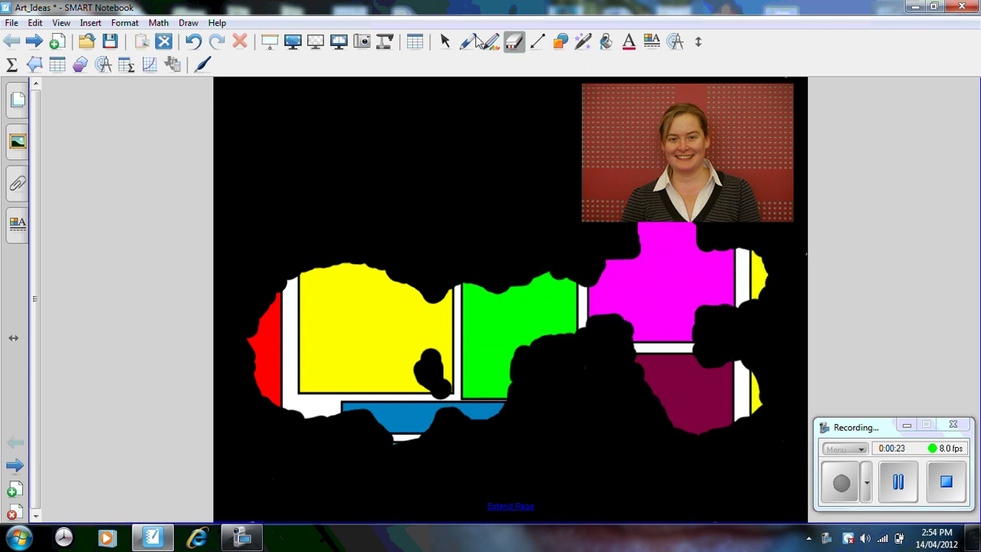
click(444, 42)
- On page 2, circle part of the child's portrait with the Magic Pen, move the spotlight over the chair, and close it
click(23, 105)
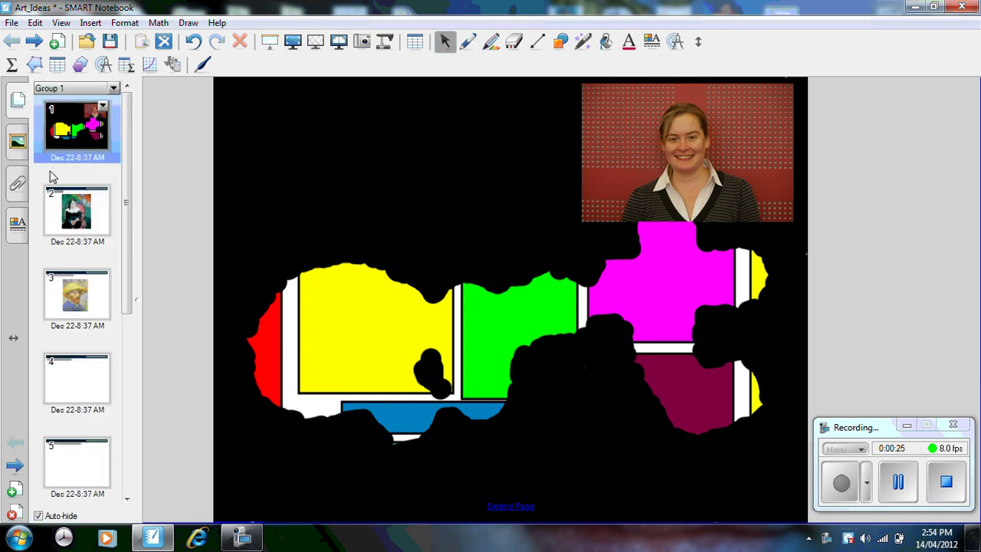
click(55, 203)
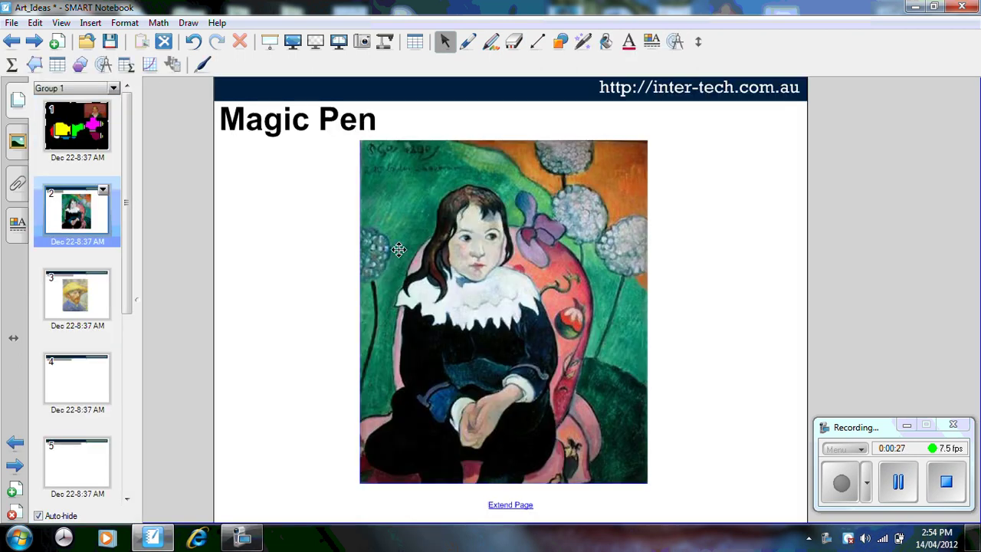
click(583, 42)
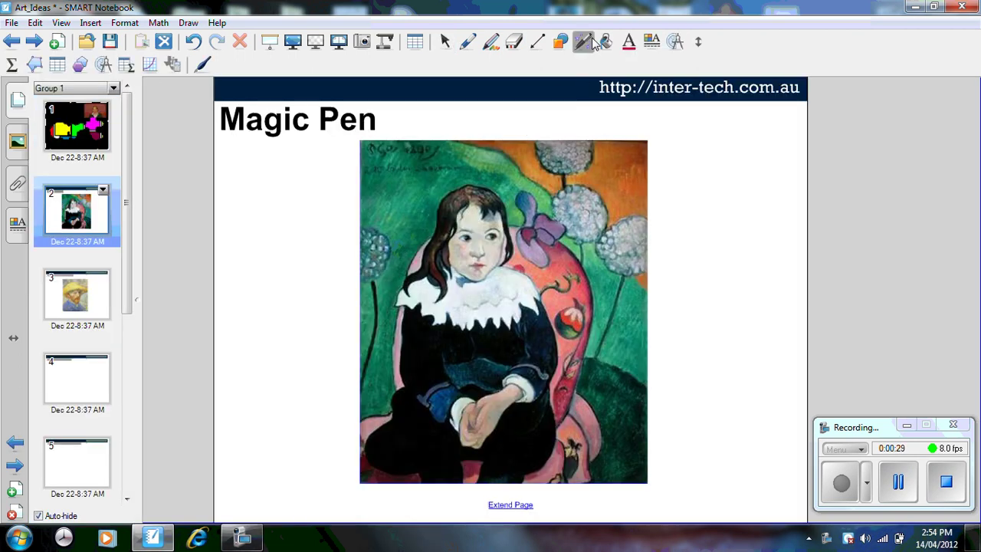
mouse_move(484, 266)
mouse_down()
mouse_move(425, 302)
mouse_move(490, 315)
mouse_move(502, 278)
mouse_move(488, 262)
mouse_up()
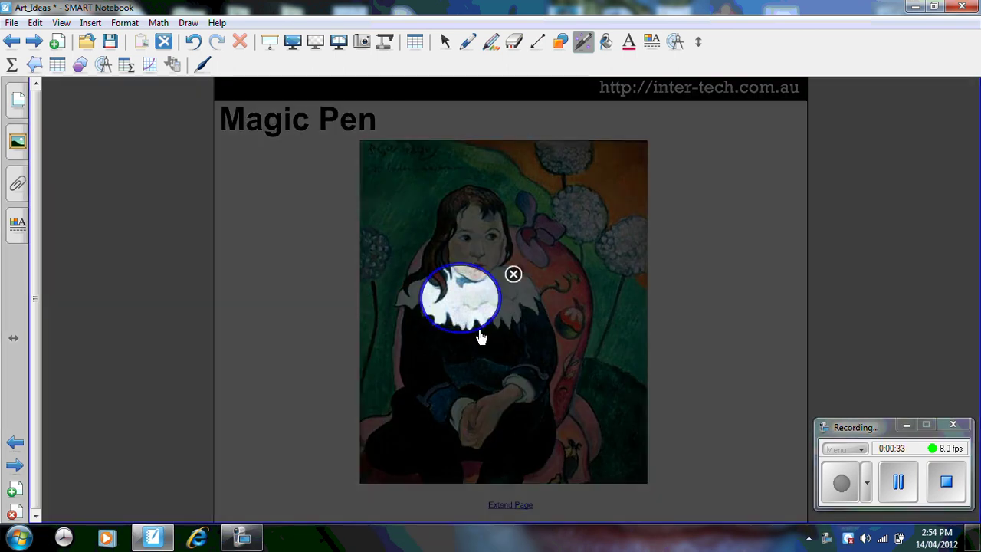
mouse_move(479, 333)
mouse_down()
mouse_move(531, 322)
mouse_move(536, 286)
mouse_move(486, 242)
mouse_move(405, 204)
mouse_move(594, 194)
mouse_move(647, 234)
mouse_move(654, 276)
mouse_move(590, 299)
mouse_up()
click(622, 240)
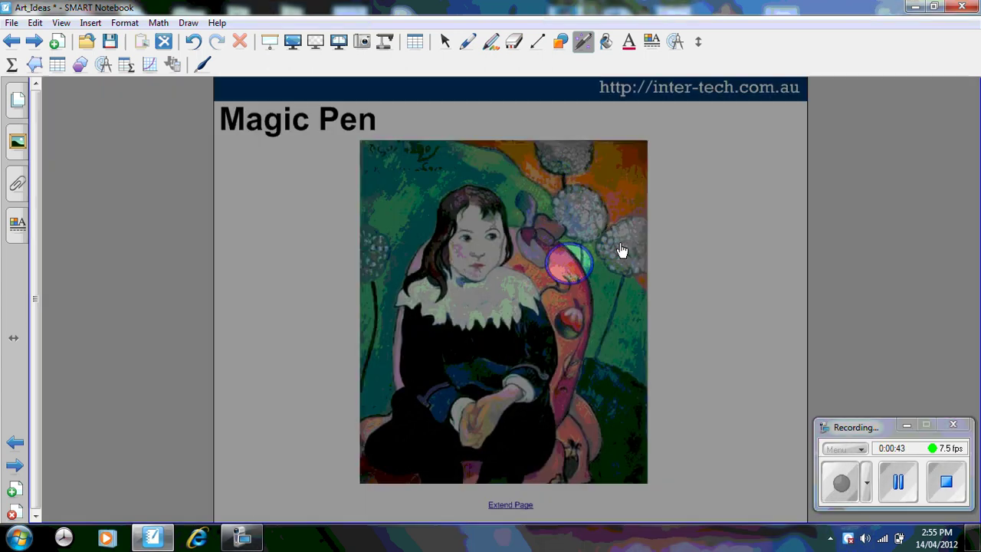
- Create a Magic Pen magnifier over the child's face and move it down onto the white collar
mouse_move(491, 217)
mouse_down()
mouse_move(484, 241)
mouse_move(529, 286)
mouse_move(582, 230)
mouse_move(491, 217)
mouse_up()
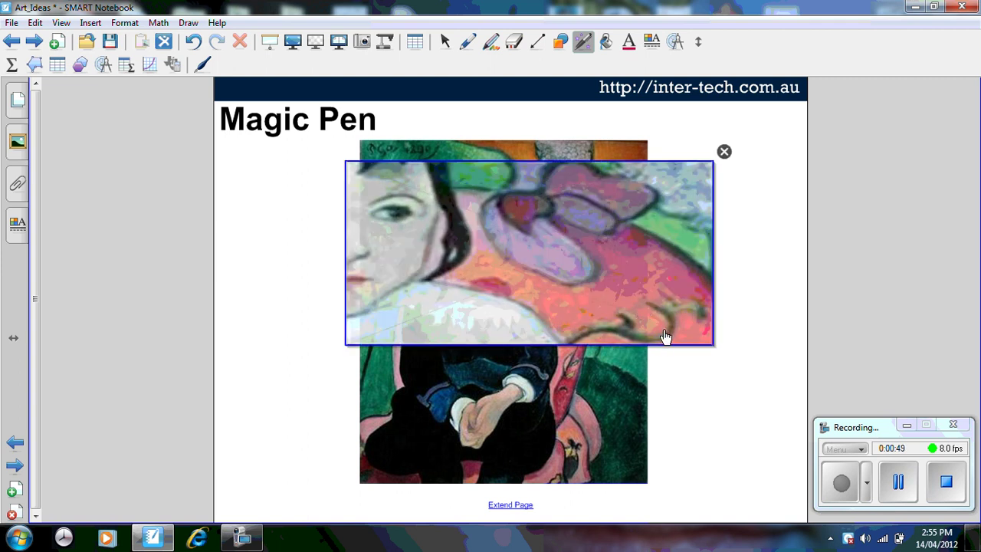
mouse_move(683, 337)
mouse_down()
mouse_move(701, 331)
mouse_move(713, 293)
mouse_move(636, 291)
mouse_move(571, 309)
mouse_move(563, 344)
mouse_move(600, 350)
mouse_move(623, 323)
mouse_move(627, 375)
mouse_up()
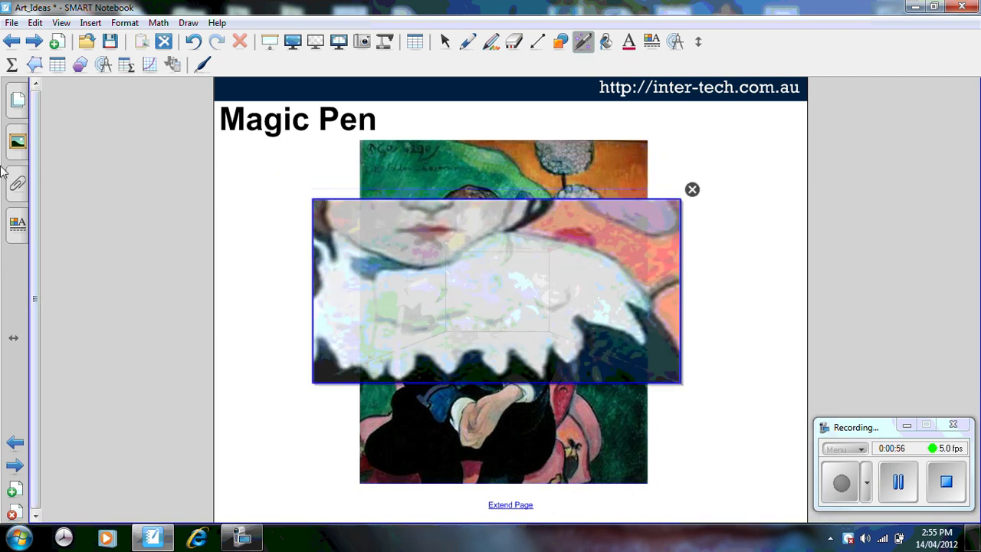
- On the Pen Tool (continuous line) page, trace the portrait's nose, eyes, face outline and outer ear with the thin black pen
click(34, 41)
click(445, 42)
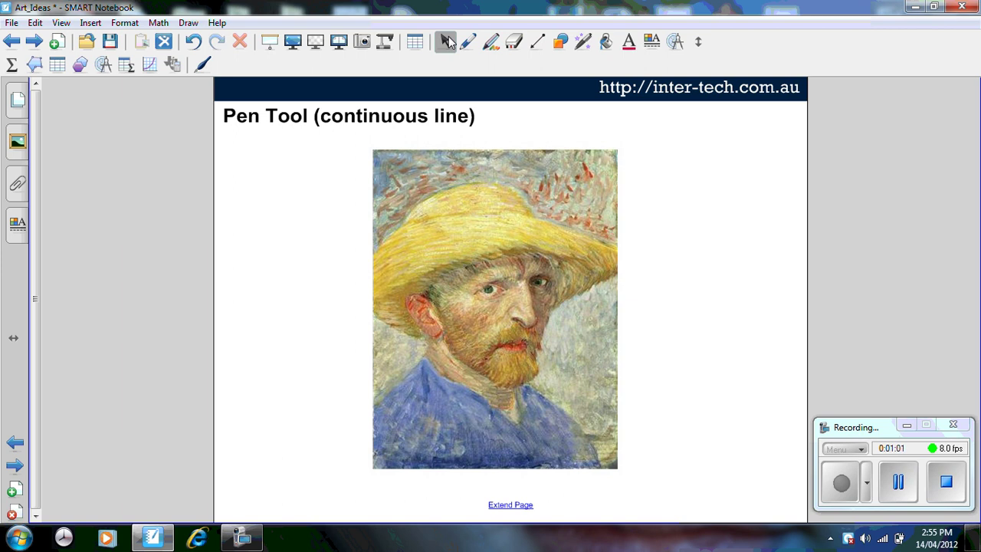
click(467, 43)
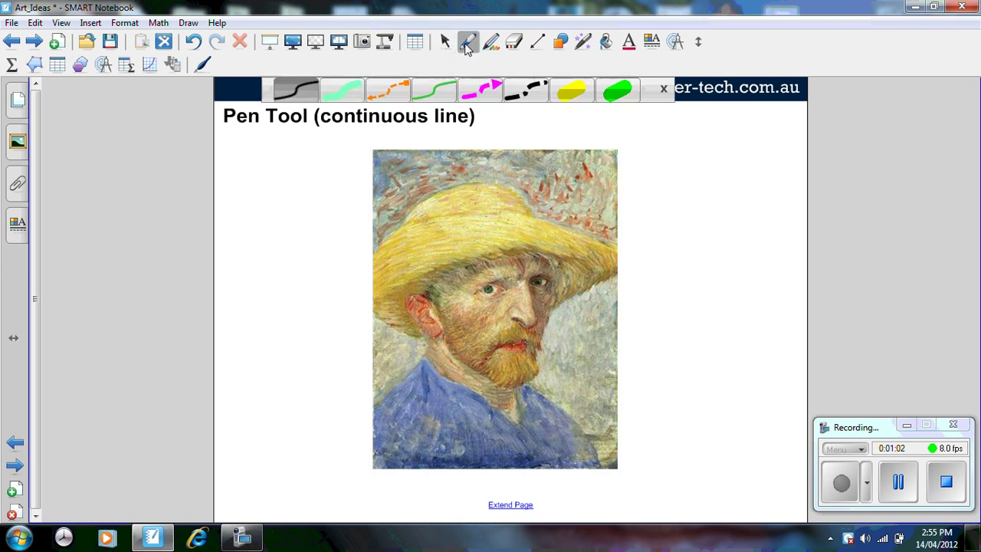
click(282, 93)
mouse_move(528, 280)
mouse_down()
mouse_move(515, 323)
mouse_move(502, 322)
mouse_up()
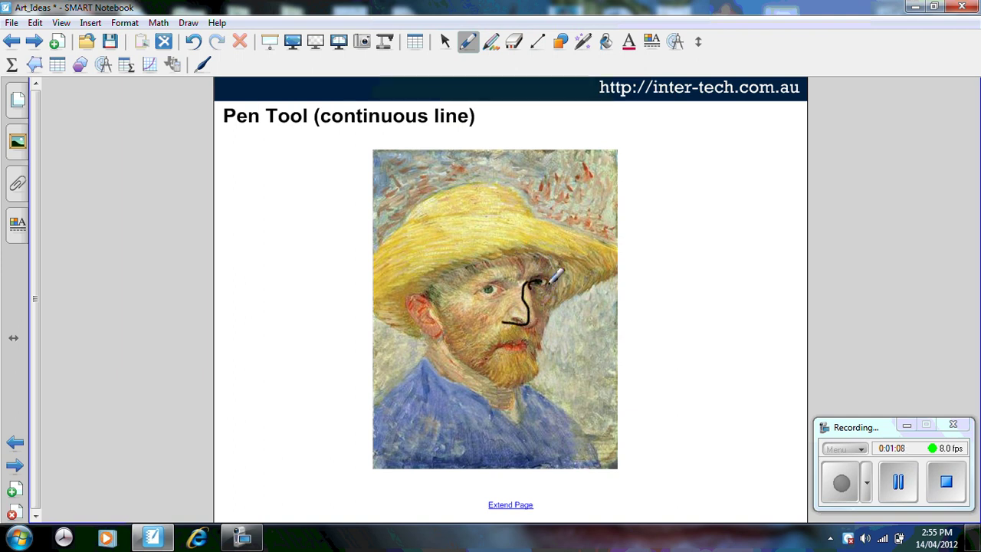
mouse_move(533, 284)
mouse_down()
mouse_move(481, 290)
mouse_move(499, 292)
mouse_up()
mouse_move(557, 300)
mouse_down()
mouse_move(551, 260)
mouse_move(477, 260)
mouse_move(437, 273)
mouse_move(403, 314)
mouse_move(475, 373)
mouse_move(508, 379)
mouse_move(539, 365)
mouse_move(556, 299)
mouse_up()
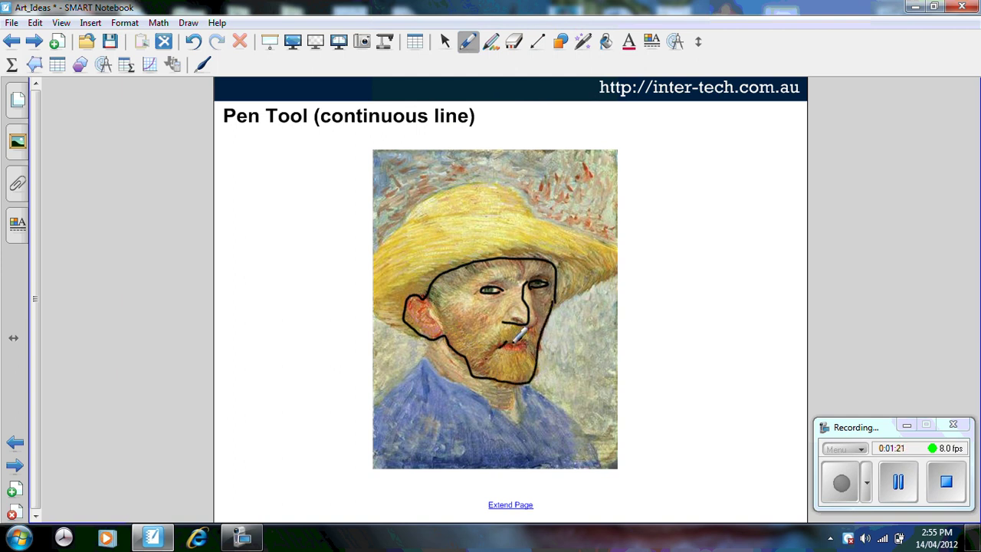
- Trace the portrait's mouth, inner ear, collar, shoulders and the brim and crown of the hat in black
drag(535, 341, 499, 344)
mouse_move(422, 316)
mouse_down()
mouse_move(491, 409)
mouse_move(512, 420)
mouse_move(529, 373)
mouse_move(596, 442)
mouse_up()
drag(397, 378, 387, 392)
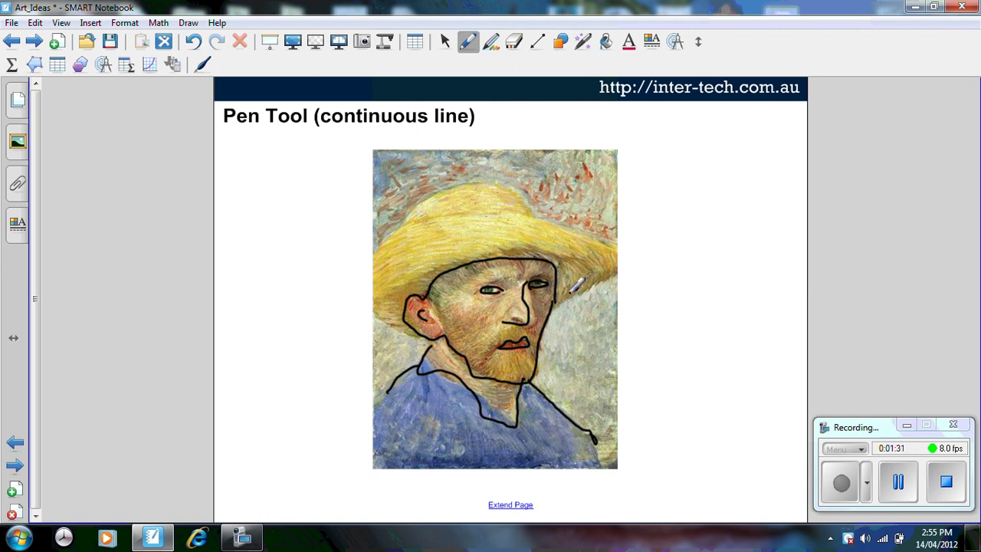
mouse_move(570, 295)
mouse_down()
mouse_move(629, 270)
mouse_move(627, 241)
mouse_move(475, 225)
mouse_move(389, 268)
mouse_move(368, 310)
mouse_move(406, 330)
mouse_move(425, 322)
mouse_up()
mouse_move(596, 243)
mouse_down()
mouse_move(571, 217)
mouse_move(528, 213)
mouse_move(537, 195)
mouse_move(449, 185)
mouse_move(383, 239)
mouse_move(352, 310)
mouse_move(366, 309)
mouse_up()
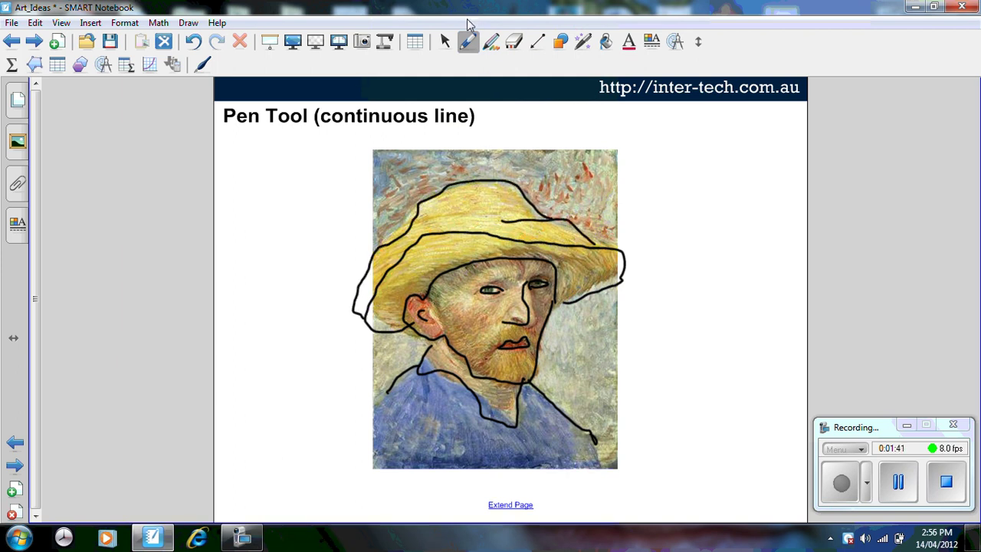
- Move the painting to the right side of the page, clear of the traced line drawing
click(449, 43)
mouse_move(585, 169)
mouse_down()
mouse_move(643, 143)
mouse_move(827, 175)
mouse_move(823, 144)
mouse_move(713, 291)
mouse_move(758, 232)
mouse_move(501, 287)
mouse_move(541, 293)
mouse_move(684, 263)
mouse_move(744, 264)
mouse_up()
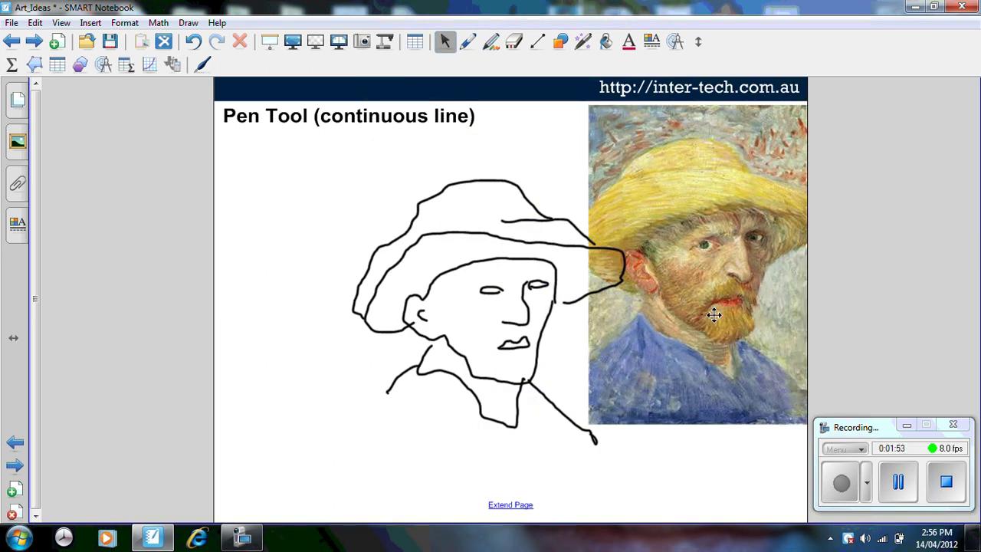
mouse_move(711, 314)
mouse_down()
mouse_move(481, 398)
mouse_move(485, 359)
mouse_move(737, 292)
mouse_move(743, 304)
mouse_up()
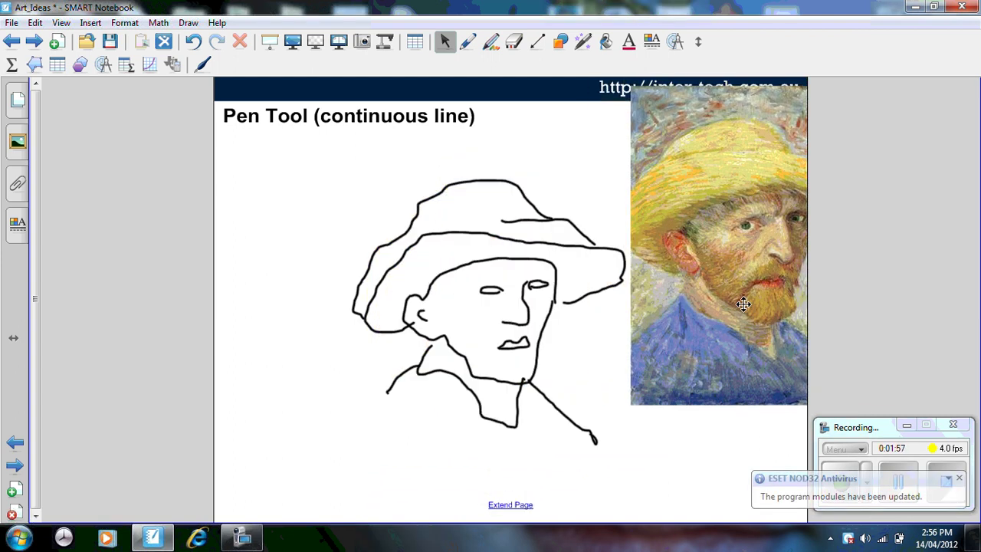
- On the Line Tool (spider web) page, draw eight crossing black lines from down the left edge to leftward-stepping points along the top edge
click(34, 42)
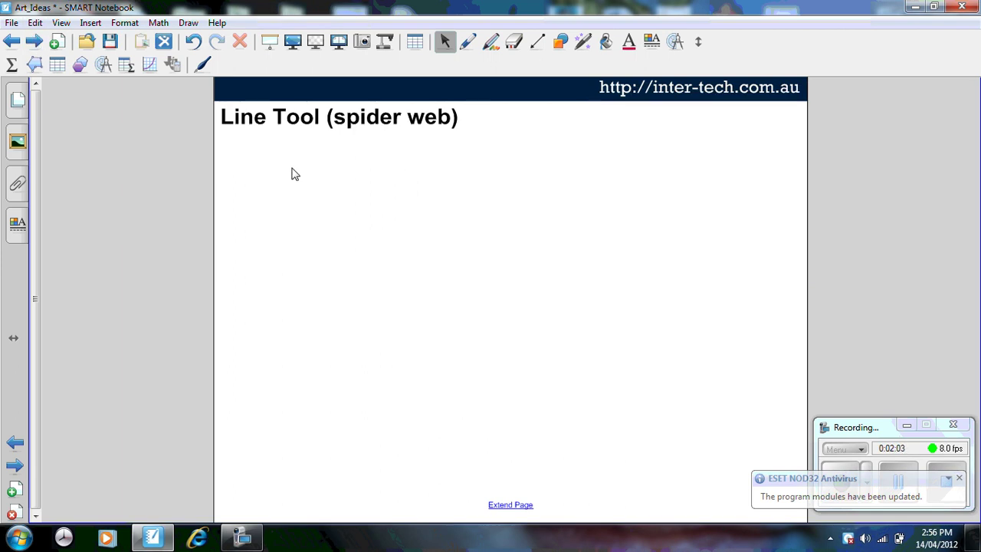
click(537, 41)
click(322, 92)
mouse_move(215, 203)
mouse_down()
mouse_move(692, 133)
mouse_move(797, 100)
mouse_up()
drag(215, 238, 694, 105)
drag(217, 288, 603, 102)
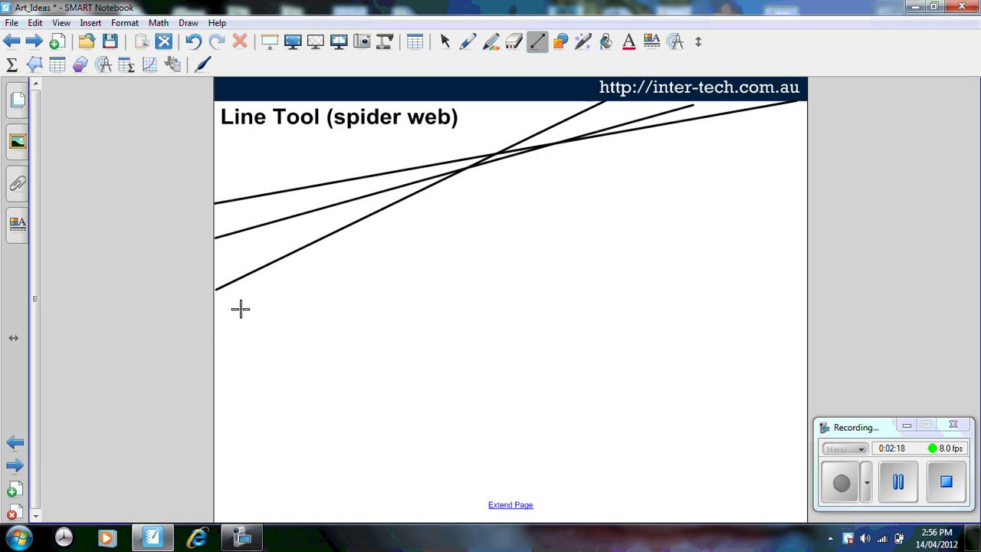
drag(215, 343, 529, 101)
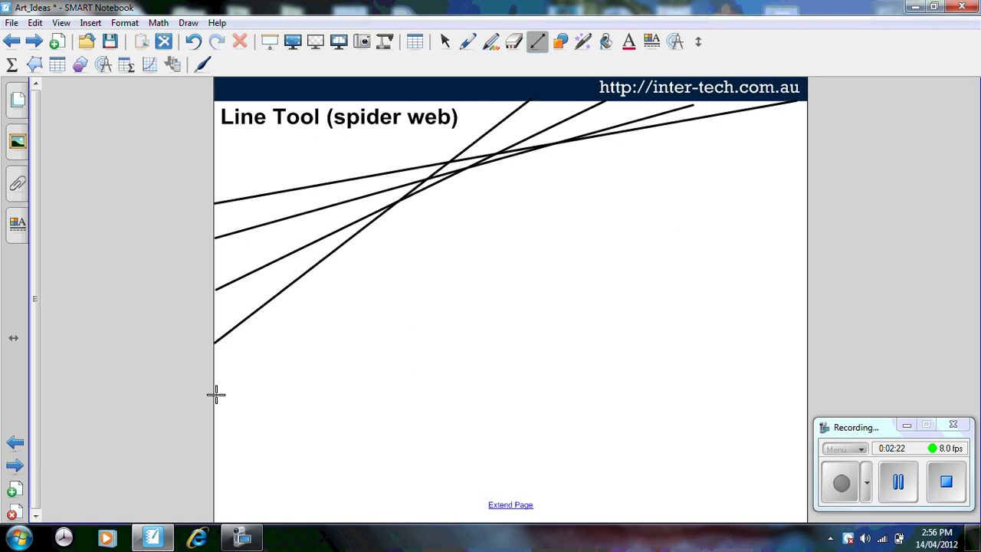
drag(214, 396, 469, 100)
drag(215, 449, 414, 100)
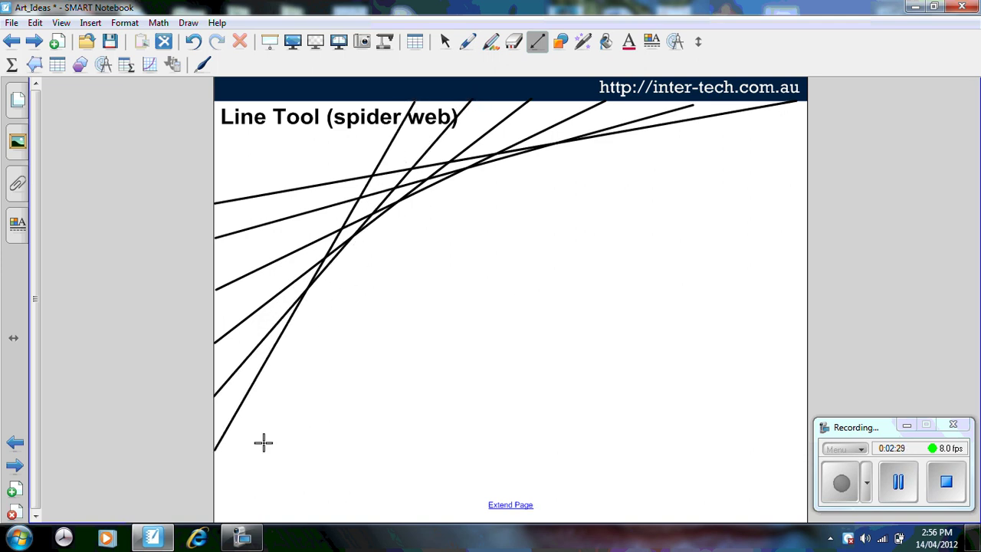
mouse_move(217, 492)
mouse_down()
mouse_move(282, 287)
mouse_move(352, 180)
mouse_move(357, 103)
mouse_up()
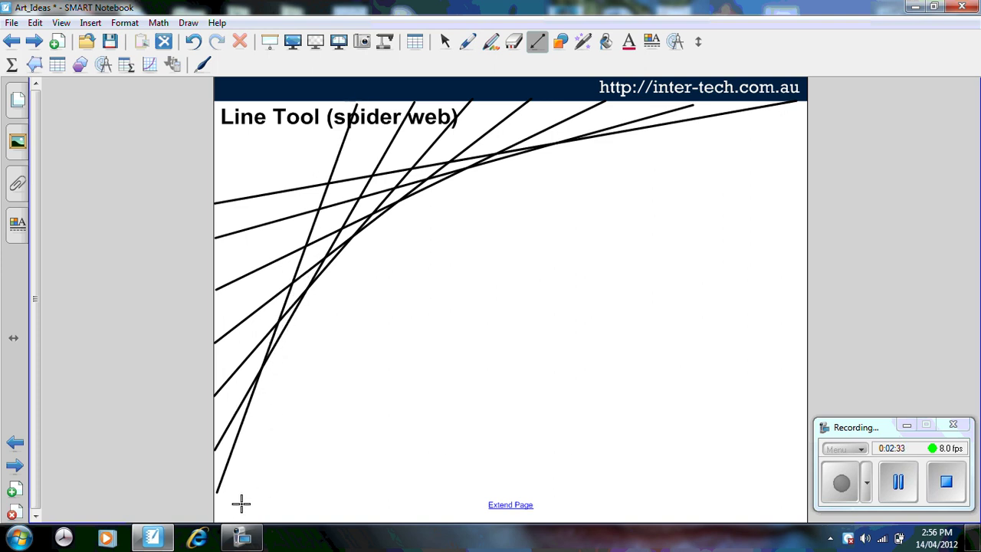
drag(225, 509, 286, 96)
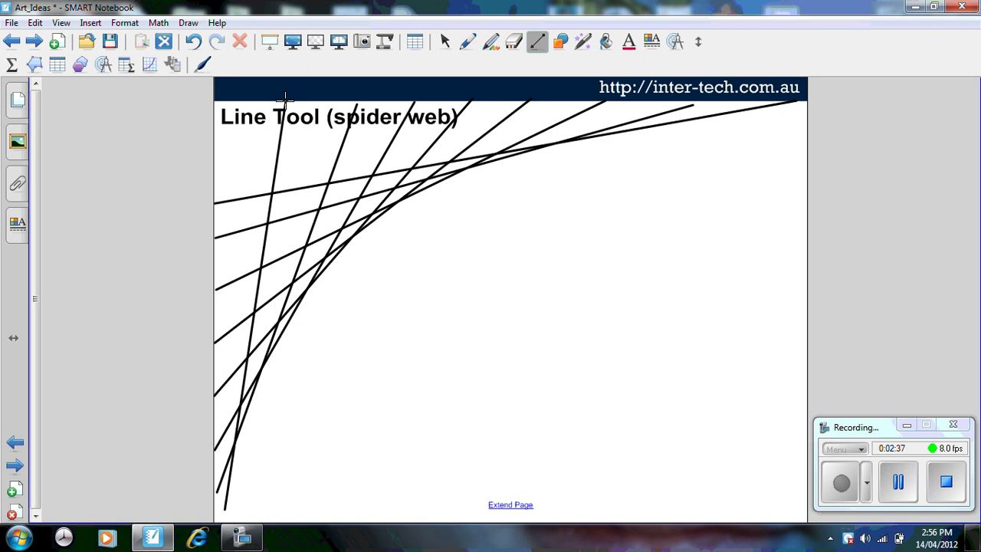
click(444, 41)
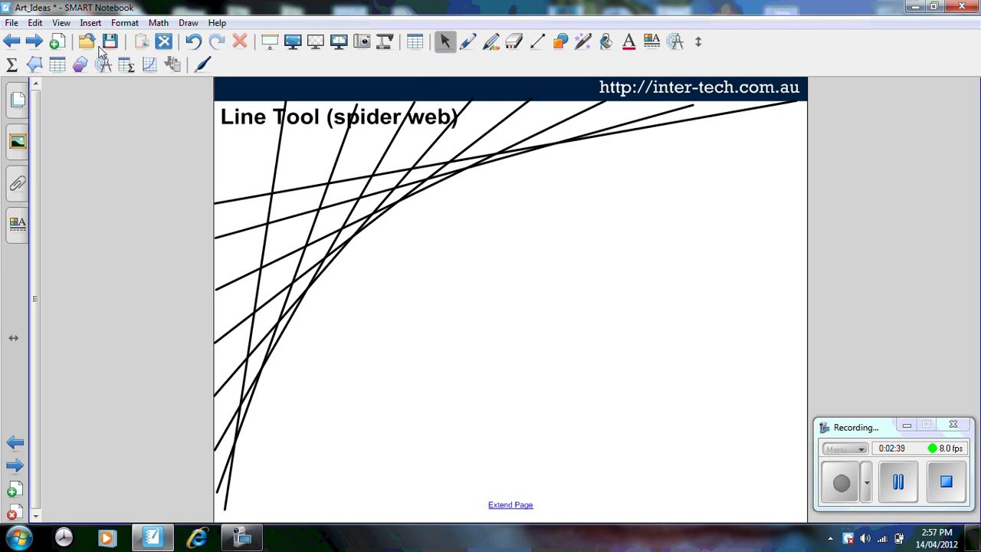
- On the Line tool and shape tool (3D art) page, draw three rectangles at the lower left, upper right and lower centre
click(36, 42)
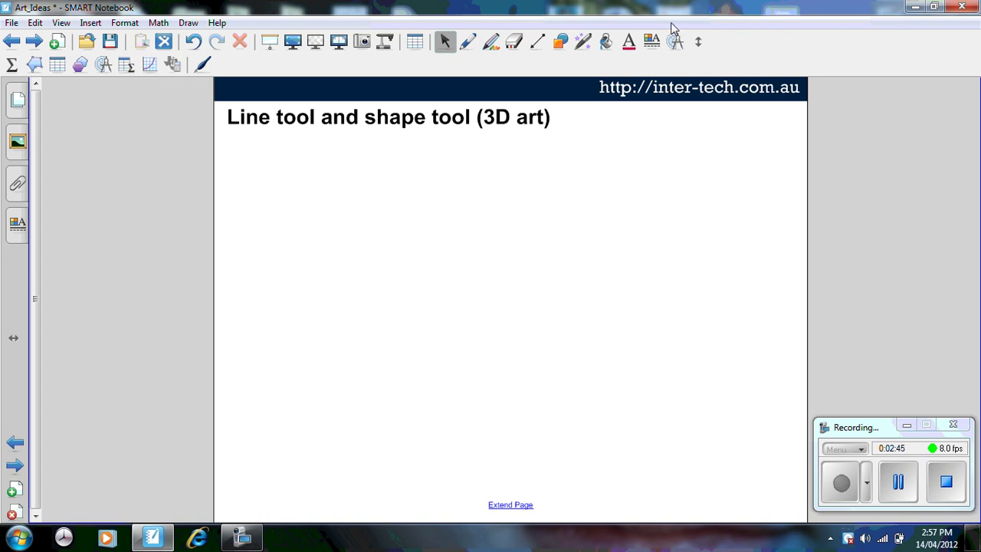
click(560, 42)
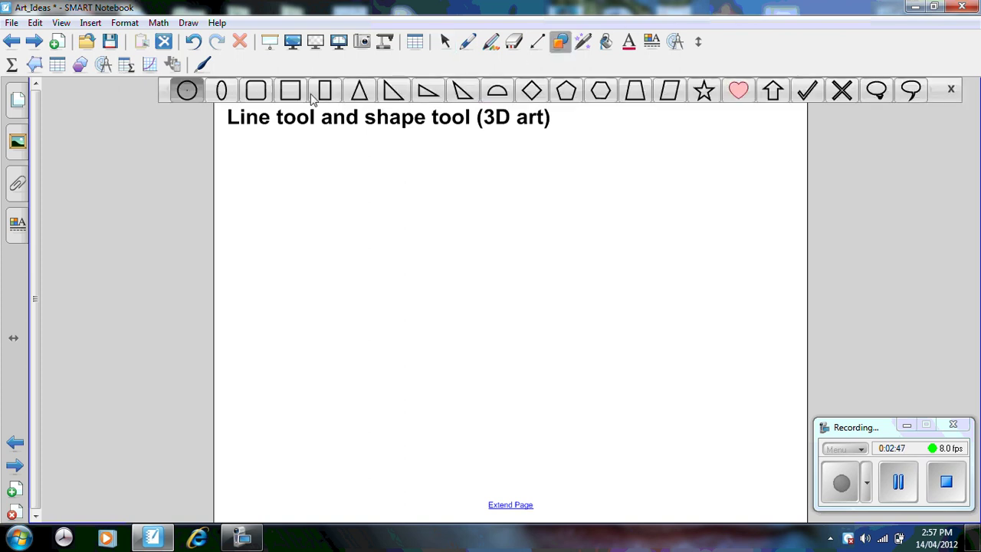
click(325, 91)
drag(307, 323, 412, 433)
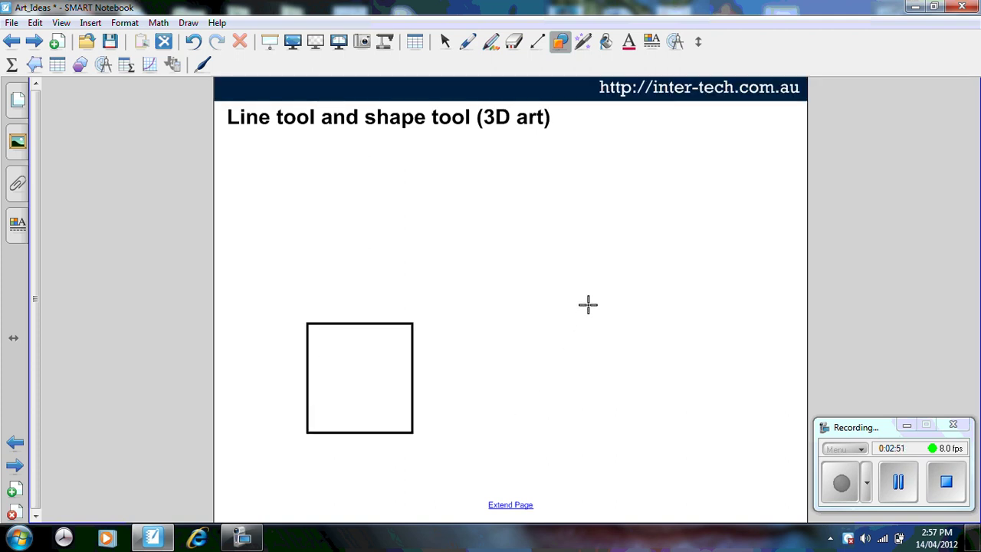
drag(599, 199, 714, 300)
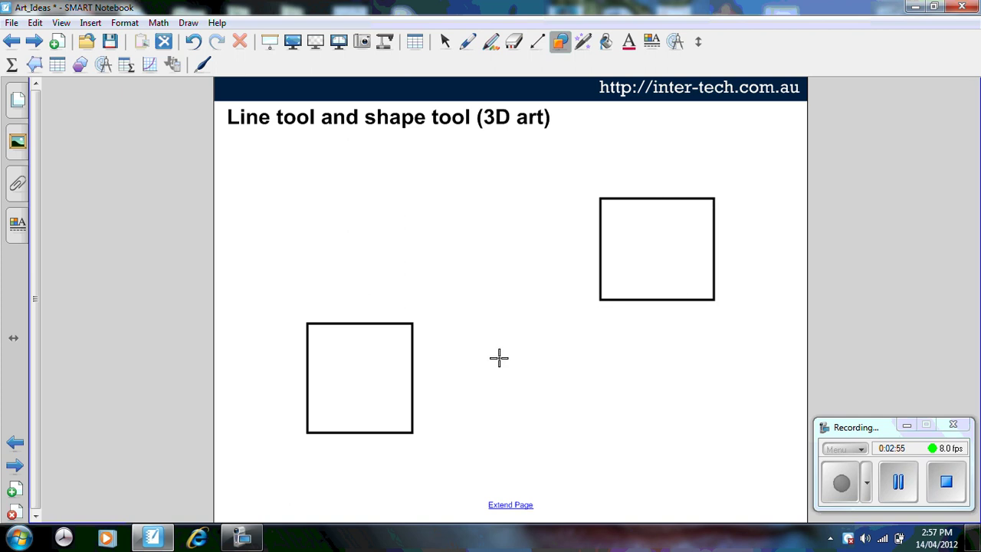
drag(494, 356, 608, 447)
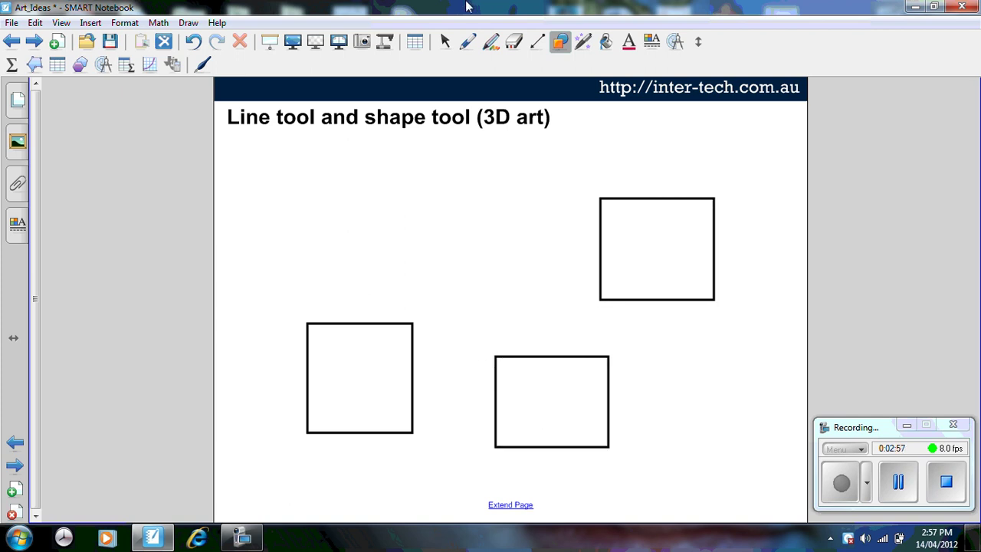
click(444, 41)
- Mark a vanishing point with a black pen dot near the top centre of the page, above the rectangles
click(467, 41)
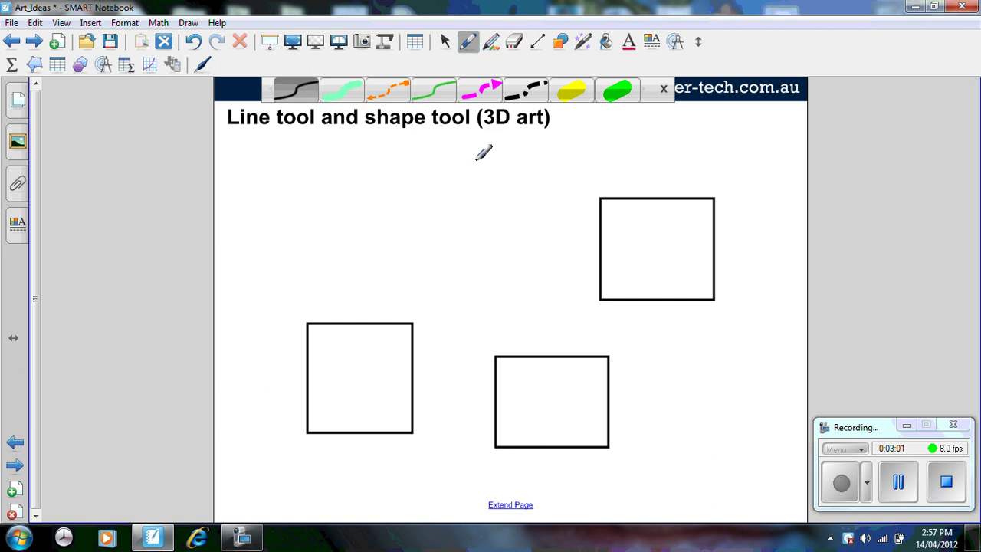
click(484, 157)
click(444, 41)
- Draw straight black lines from the vanishing point to the lower-left rectangle's top-left, top-right and bottom-right corners
click(536, 42)
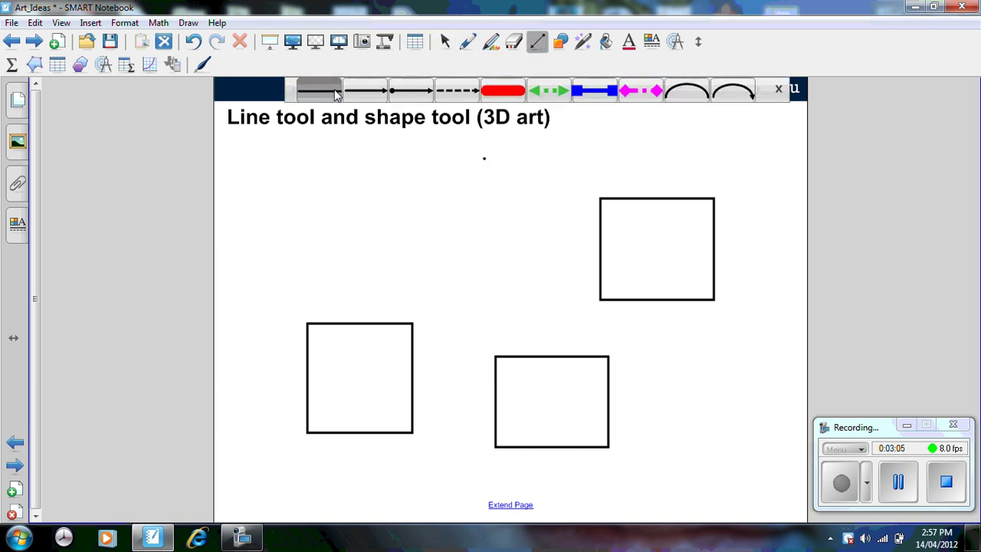
drag(484, 158, 306, 320)
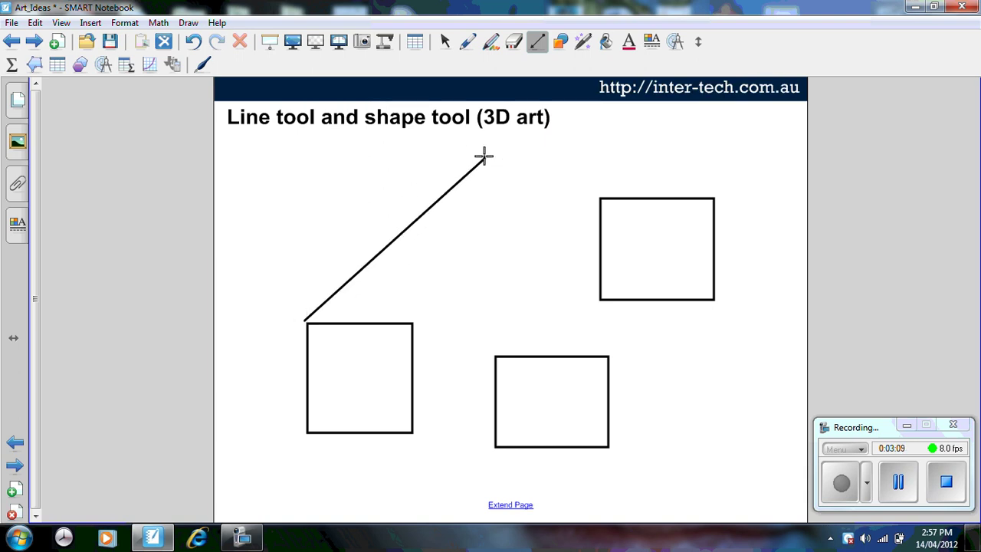
drag(483, 159, 412, 323)
mouse_move(483, 159)
mouse_down()
mouse_move(449, 381)
mouse_move(414, 430)
mouse_up()
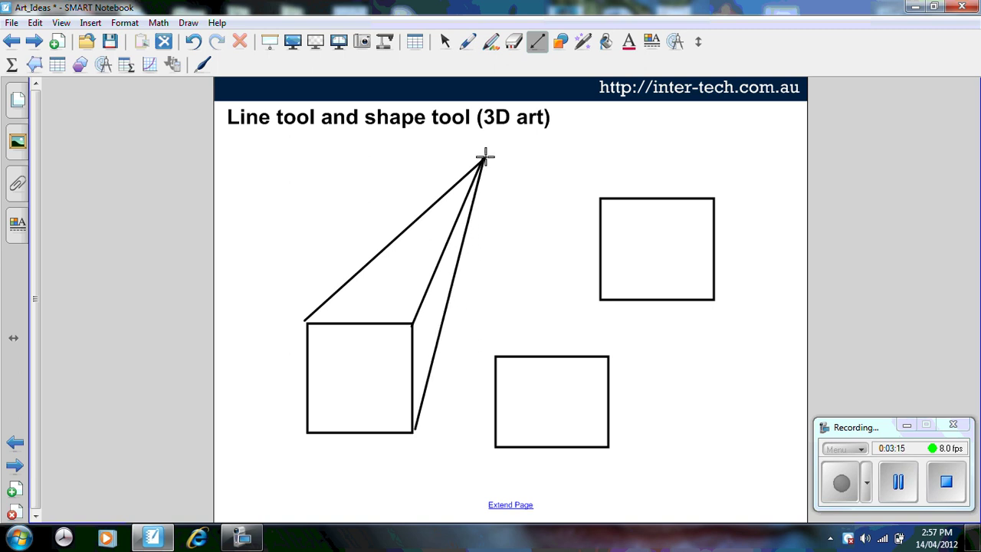
- Draw straight lines from the vanishing point to the lower-centre rectangle's top-left and top-right corners
mouse_move(482, 160)
mouse_down()
mouse_move(482, 367)
mouse_move(496, 357)
mouse_up()
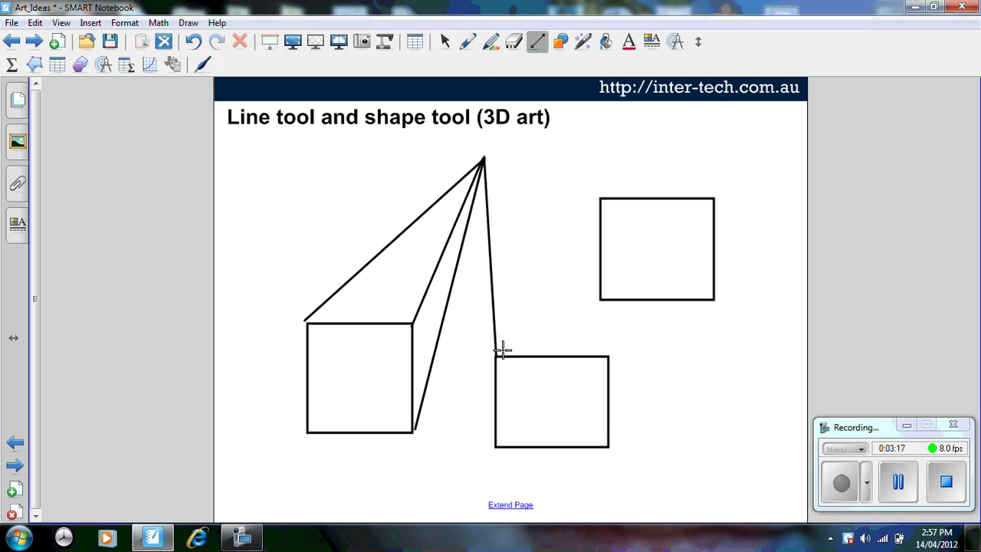
drag(491, 175, 556, 352)
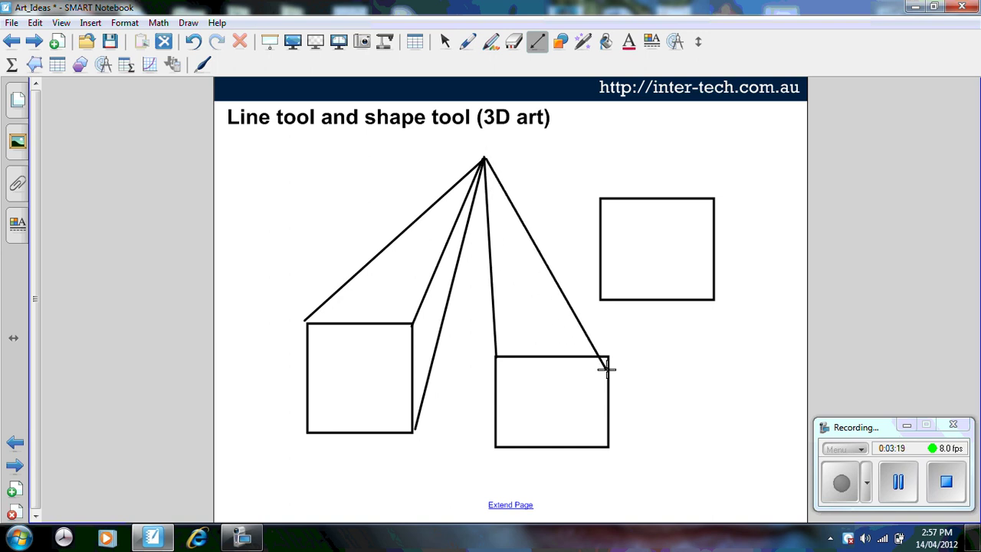
drag(607, 360, 610, 355)
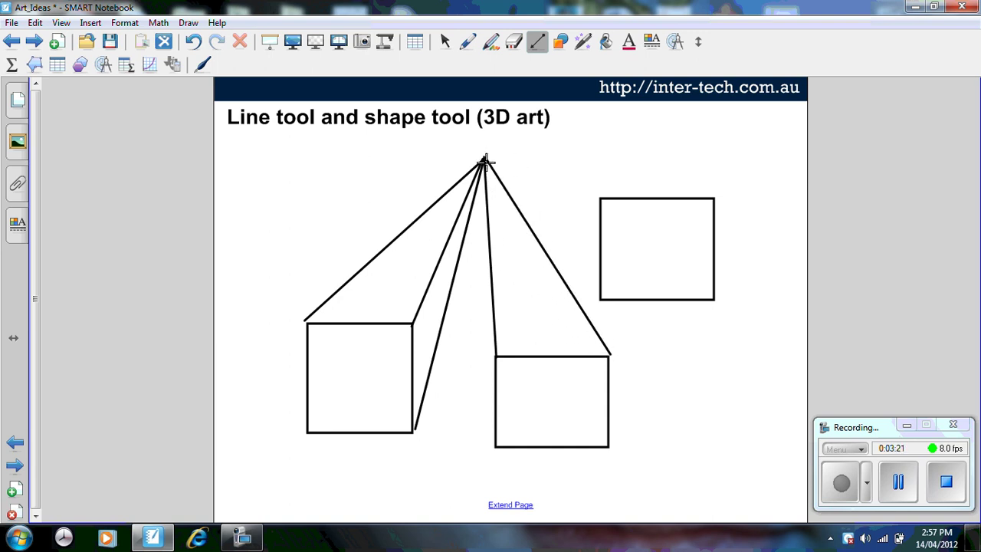
- Connect the vanishing point to the upper-right rectangle's bottom-left, top-left and top-right corners, and to the lower-centre rectangle's bottom-left corner
mouse_move(484, 161)
mouse_down()
mouse_move(571, 283)
mouse_move(600, 297)
mouse_up()
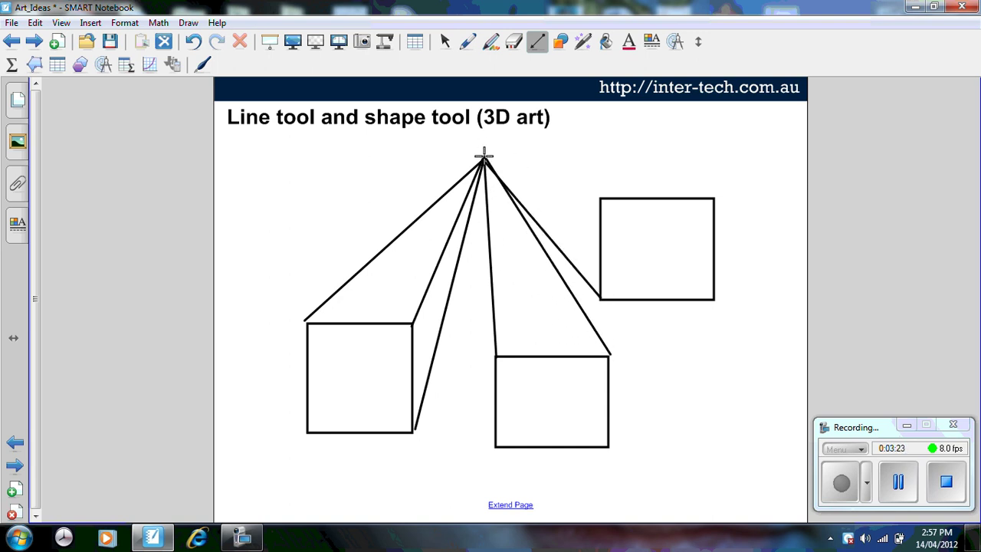
mouse_move(484, 161)
mouse_down()
mouse_move(563, 197)
mouse_move(601, 199)
mouse_up()
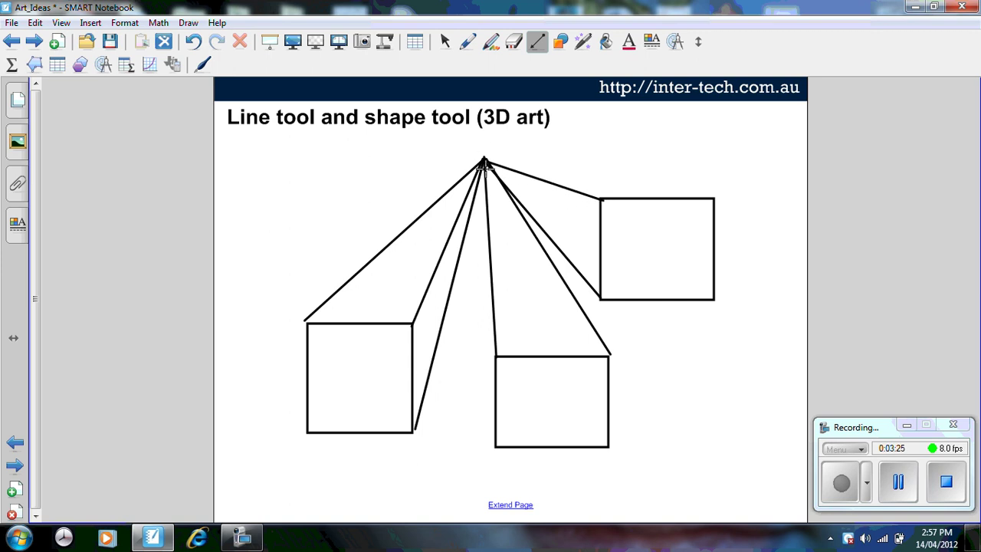
mouse_move(484, 161)
mouse_down()
mouse_move(549, 160)
mouse_move(597, 184)
mouse_move(712, 196)
mouse_up()
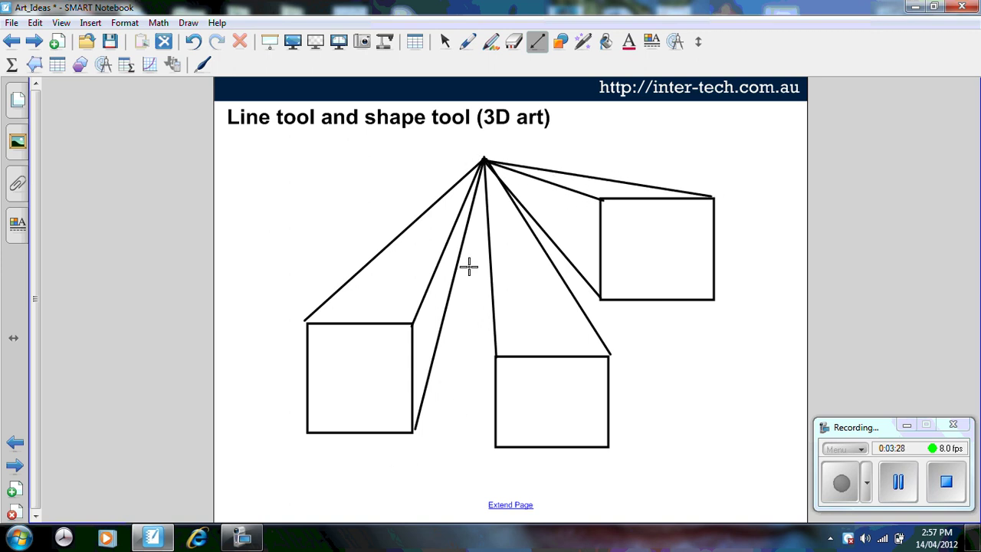
mouse_move(483, 157)
mouse_down()
mouse_move(471, 335)
mouse_move(495, 451)
mouse_up()
- On the Compass tool (flower) page, insert a compass and draw a full 360° black circle around the middle of the page
click(446, 42)
click(35, 42)
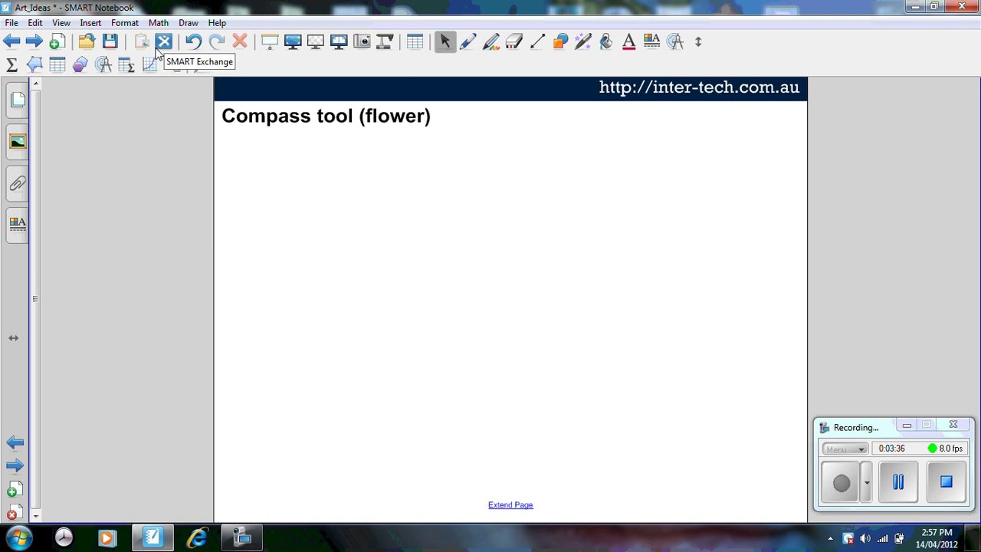
click(106, 65)
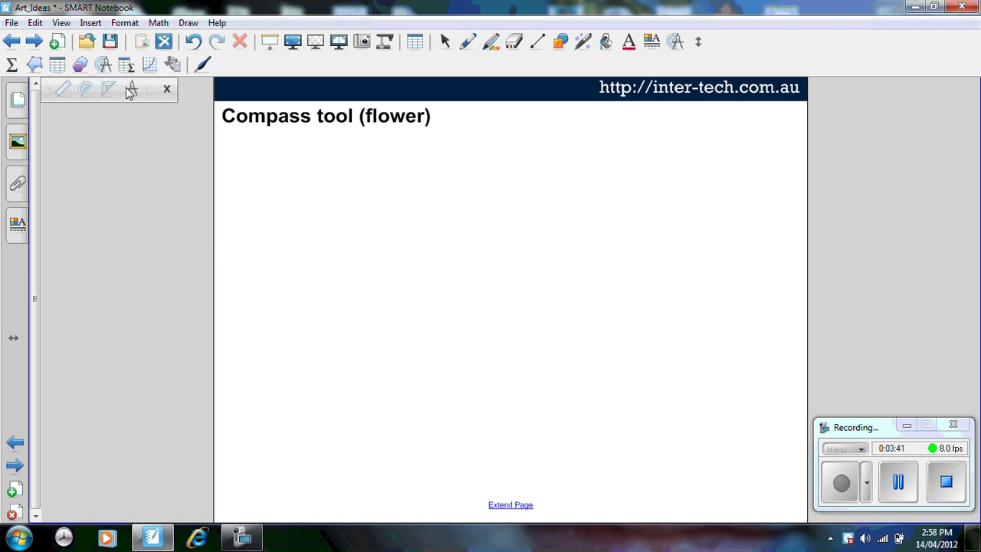
click(131, 90)
drag(512, 262, 576, 253)
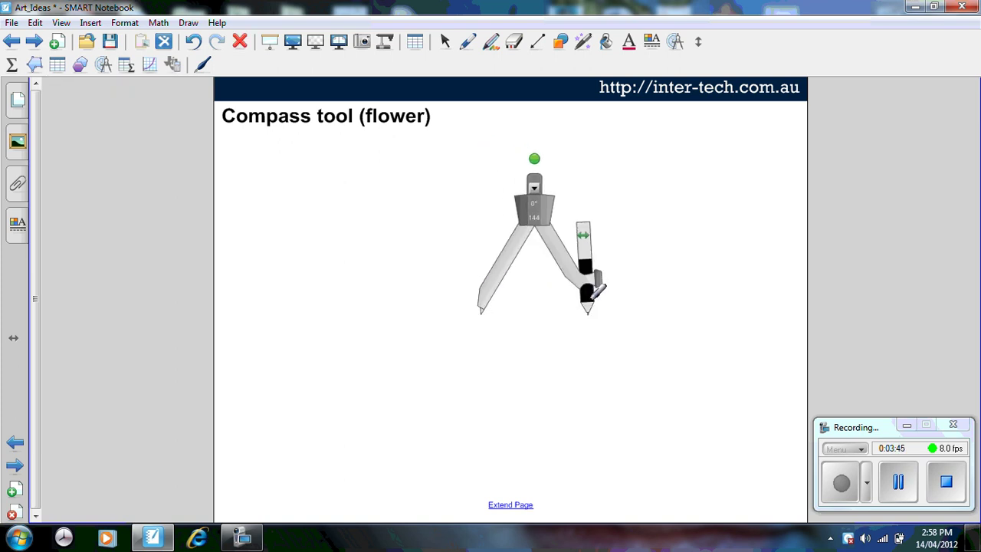
mouse_move(597, 291)
mouse_down()
mouse_move(449, 401)
mouse_move(425, 214)
mouse_move(551, 278)
mouse_move(560, 299)
mouse_up()
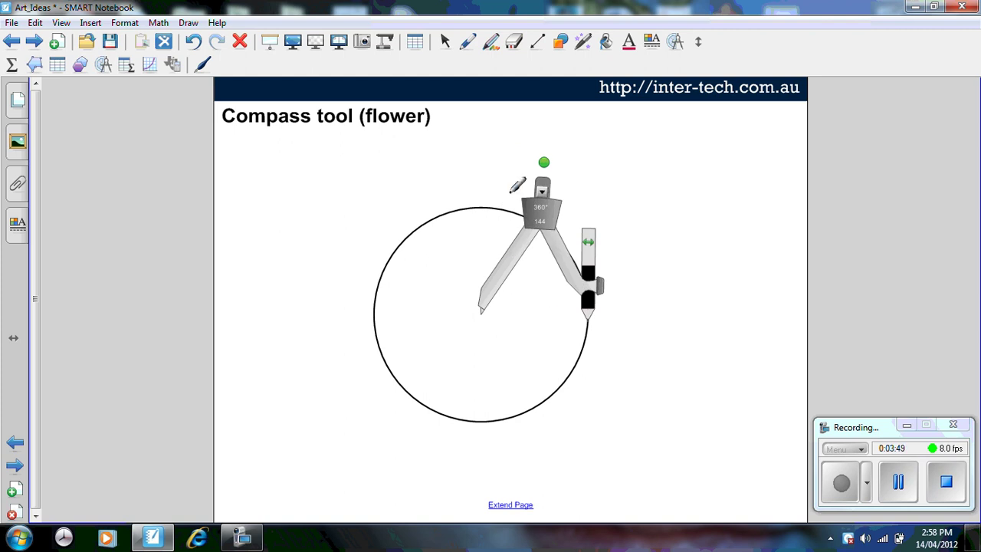
- Place the compass point on the circle's left edge and draw an arc through the circle's centre
click(445, 41)
drag(511, 271, 497, 153)
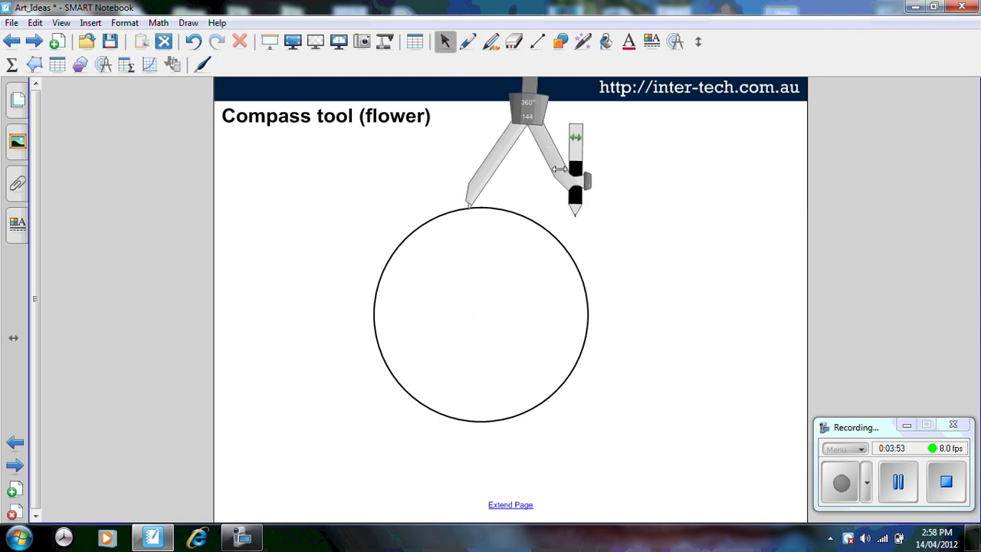
click(557, 166)
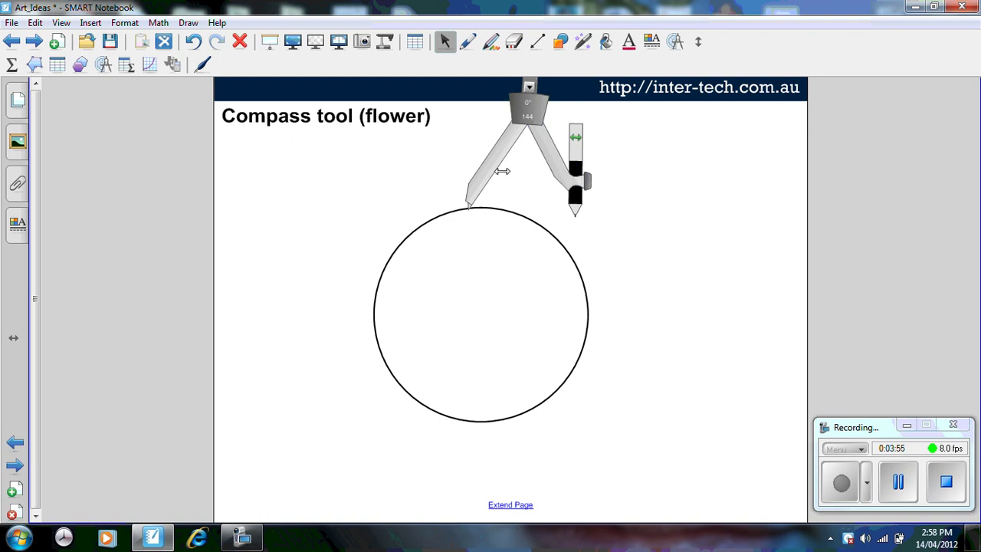
drag(499, 171, 400, 267)
mouse_move(496, 277)
mouse_down()
mouse_move(486, 322)
mouse_move(490, 383)
mouse_move(457, 406)
mouse_move(479, 272)
mouse_move(460, 216)
mouse_move(425, 197)
mouse_up()
- Draw two more petal arcs through the centre with the compass point on the circle's lower-left and lower-right edges
drag(352, 275, 408, 373)
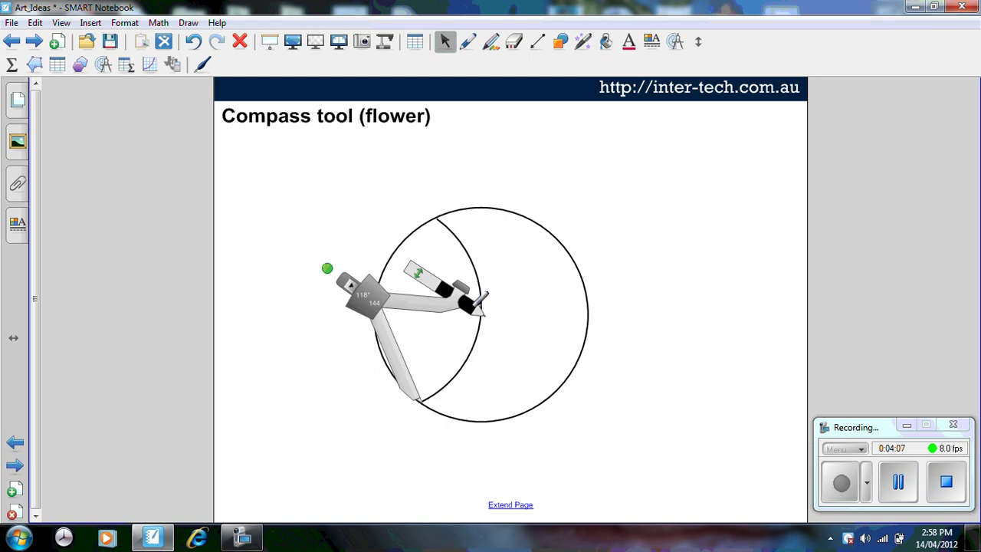
mouse_move(478, 304)
mouse_down()
mouse_move(554, 388)
mouse_move(535, 391)
mouse_move(520, 354)
mouse_move(427, 309)
mouse_move(365, 307)
mouse_up()
drag(398, 405, 500, 412)
mouse_move(468, 306)
mouse_down()
mouse_move(579, 308)
mouse_move(536, 285)
mouse_move(430, 358)
mouse_move(413, 400)
mouse_move(425, 415)
mouse_up()
- Complete more flower petals with compass arcs centred on the circle's right edge and upper-right edge
mouse_move(516, 424)
mouse_down()
mouse_move(556, 357)
mouse_move(573, 350)
mouse_up()
mouse_move(481, 345)
mouse_down()
mouse_move(506, 291)
mouse_move(545, 272)
mouse_move(521, 283)
mouse_move(527, 375)
mouse_move(548, 415)
mouse_up()
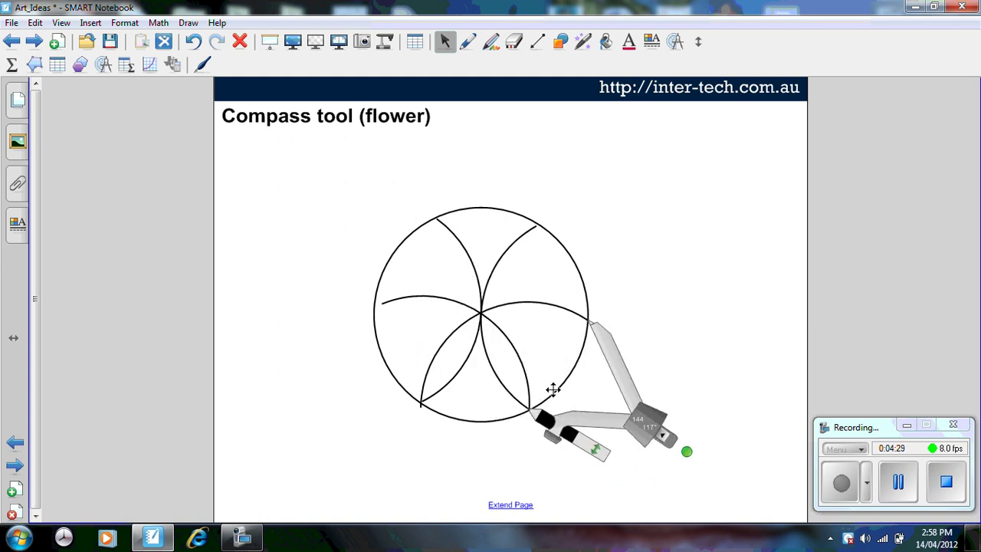
drag(605, 350, 553, 255)
mouse_move(494, 316)
mouse_down()
mouse_move(606, 344)
mouse_move(621, 331)
mouse_move(492, 312)
mouse_move(464, 249)
mouse_up()
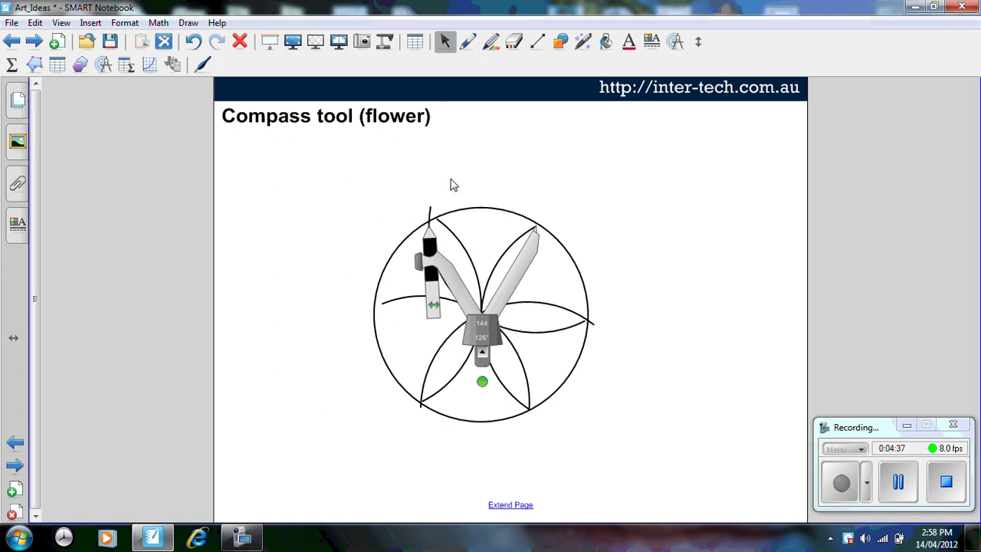
- Go to the Page recording page and start a page recording
click(39, 40)
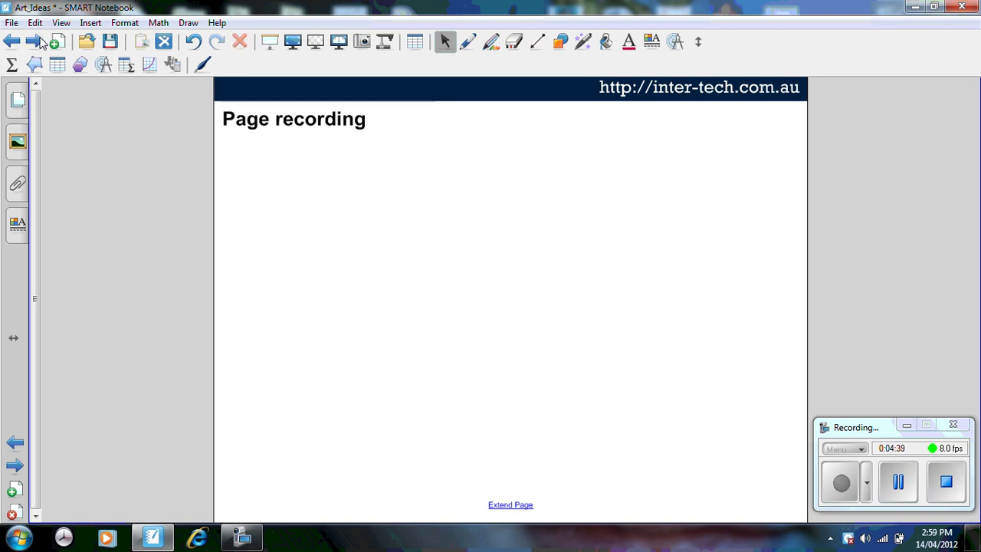
click(14, 223)
click(107, 109)
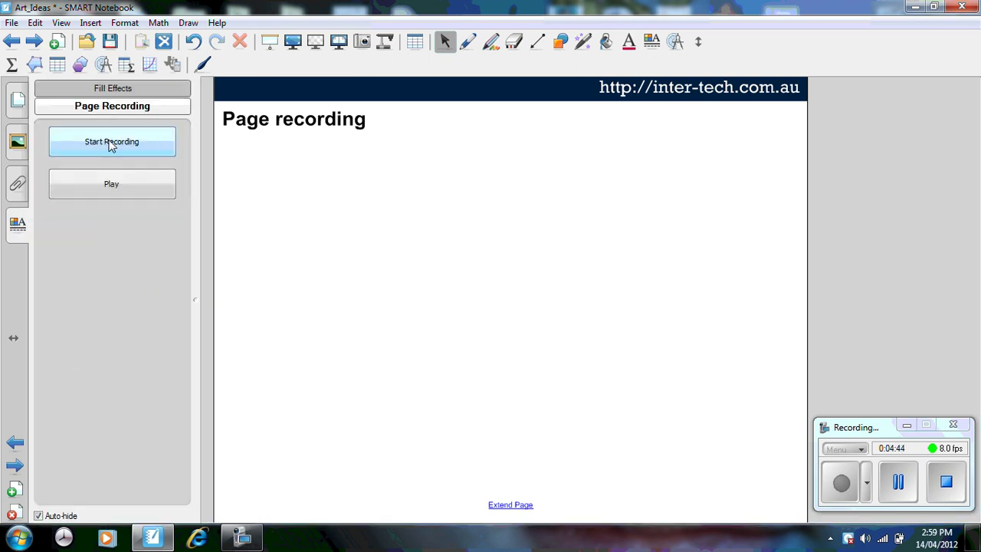
click(111, 144)
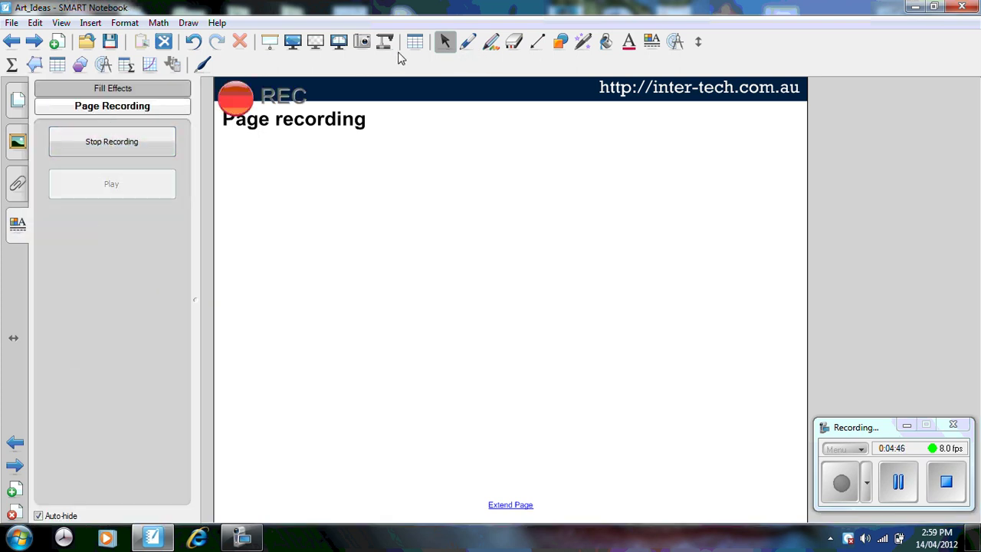
- Draw an eye in black pen with a pointed outline, a round iris and radiating strokes around the pupil
click(469, 42)
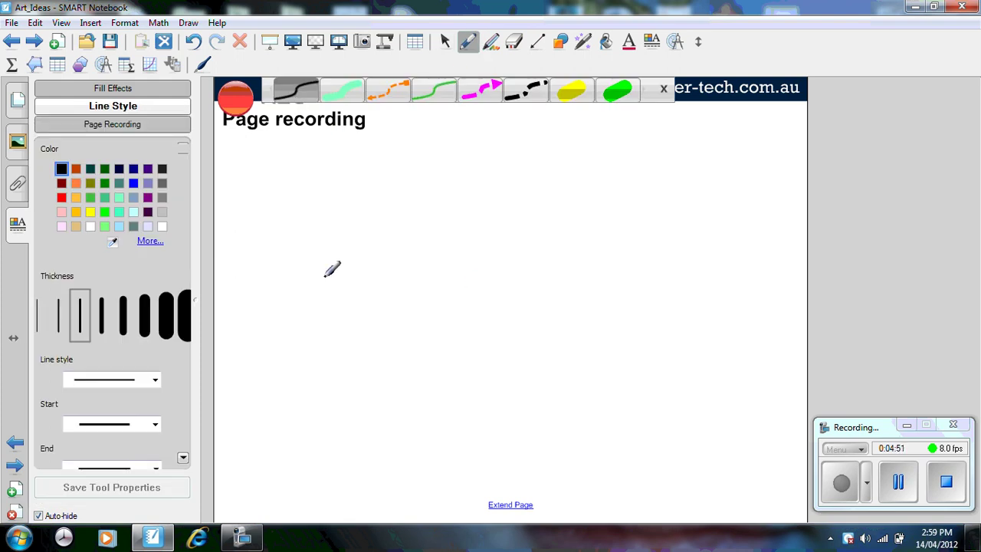
mouse_move(326, 275)
mouse_down()
mouse_move(394, 230)
mouse_move(474, 268)
mouse_move(455, 285)
mouse_move(389, 298)
mouse_move(324, 278)
mouse_up()
mouse_move(381, 242)
mouse_down()
mouse_move(367, 265)
mouse_move(383, 295)
mouse_up()
mouse_move(400, 232)
mouse_down()
mouse_move(434, 244)
mouse_move(436, 290)
mouse_move(404, 267)
mouse_move(414, 257)
mouse_move(409, 290)
mouse_move(404, 232)
mouse_move(418, 258)
mouse_up()
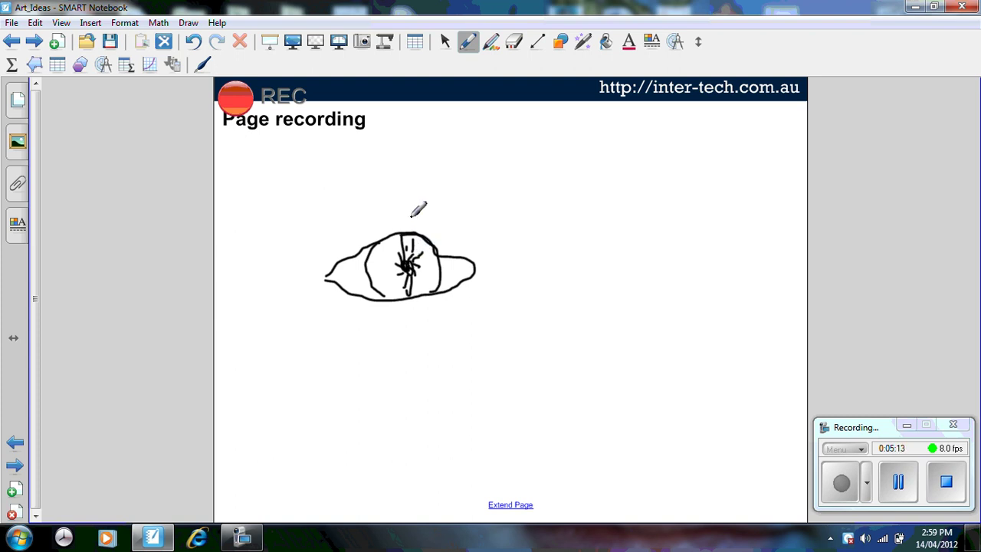
- Stop the page recording of the eye drawing
click(15, 228)
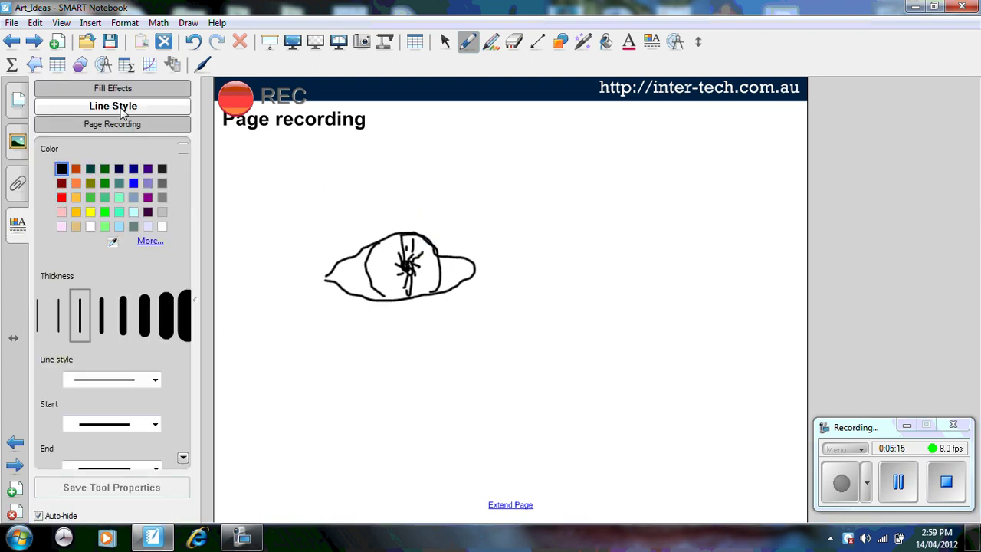
click(123, 124)
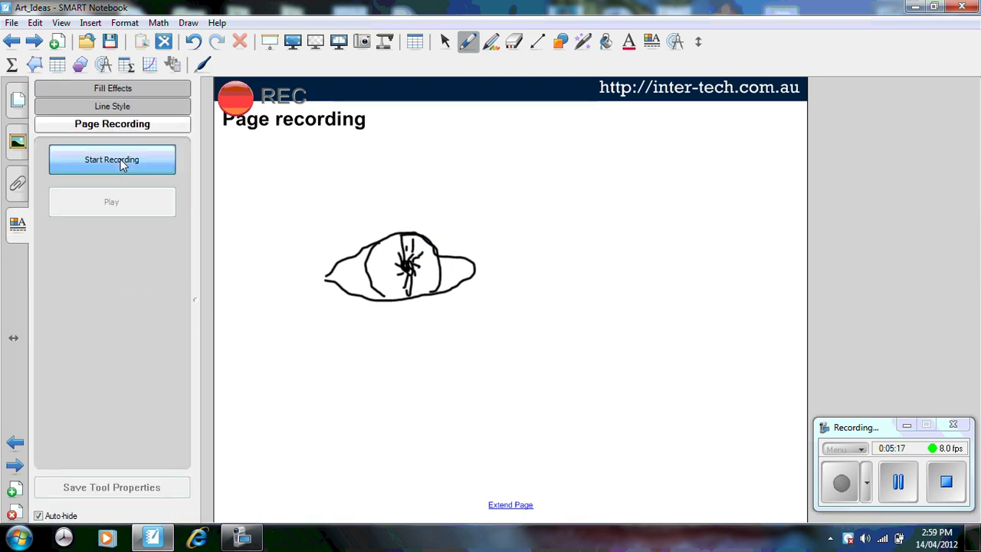
click(120, 164)
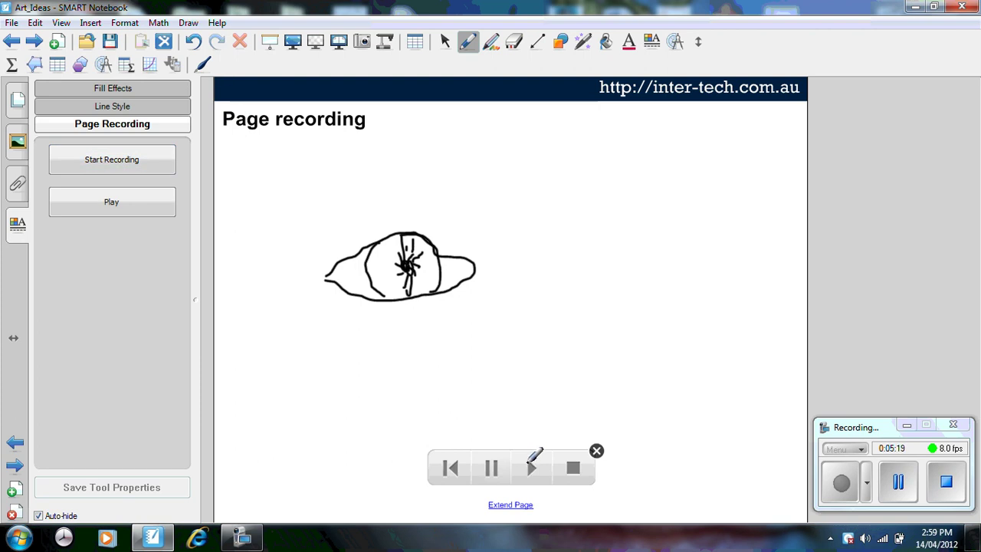
- Play back the recorded eye drawing, pause it partway through the outline and resume playback
click(533, 466)
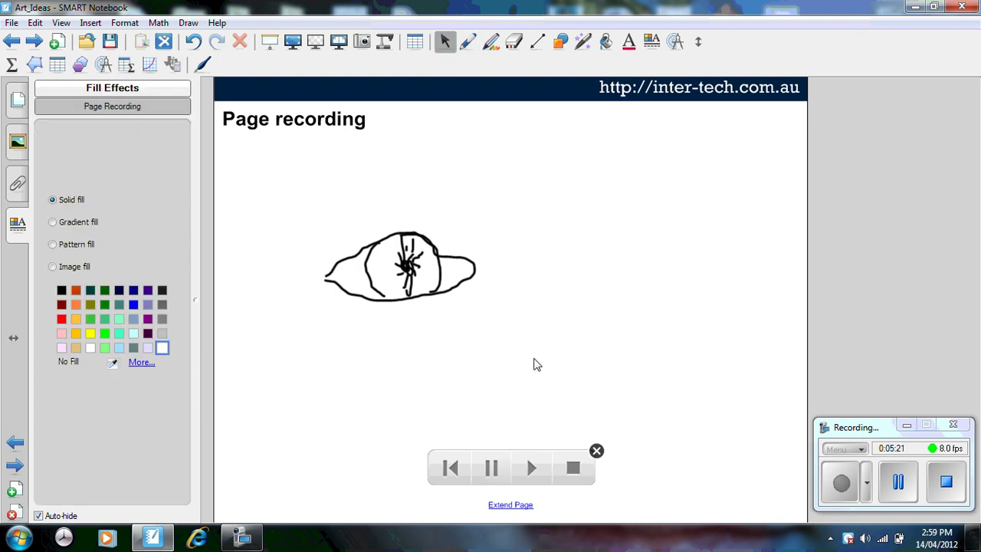
click(534, 469)
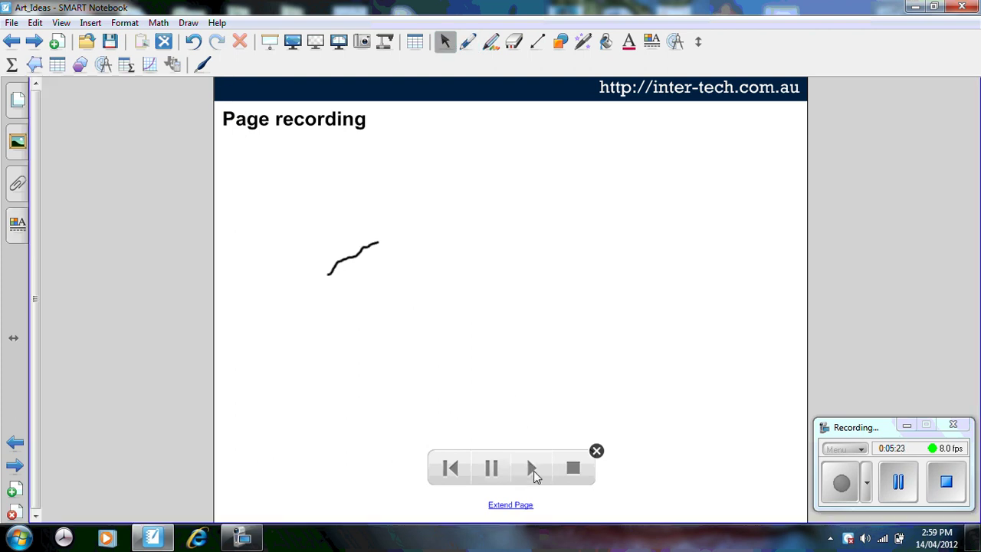
click(499, 472)
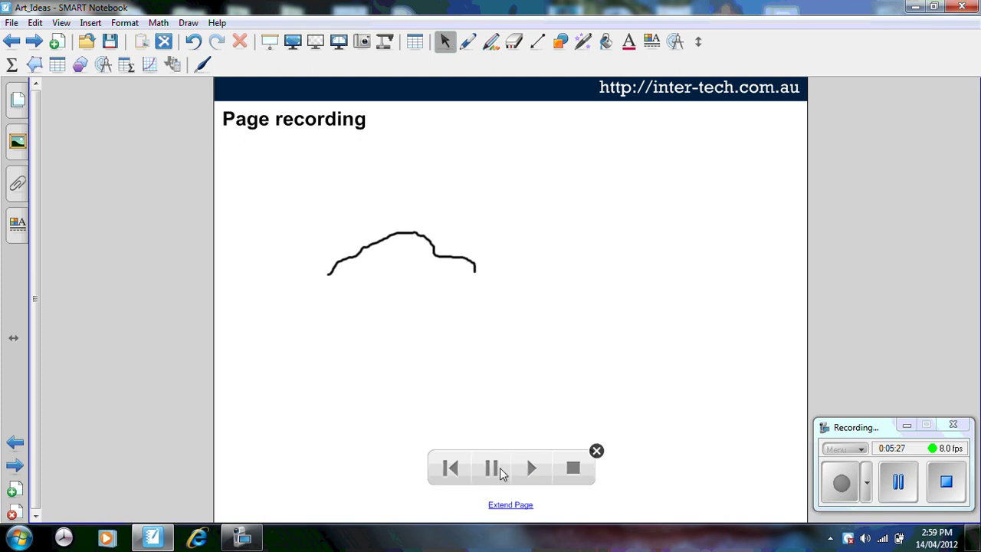
click(530, 469)
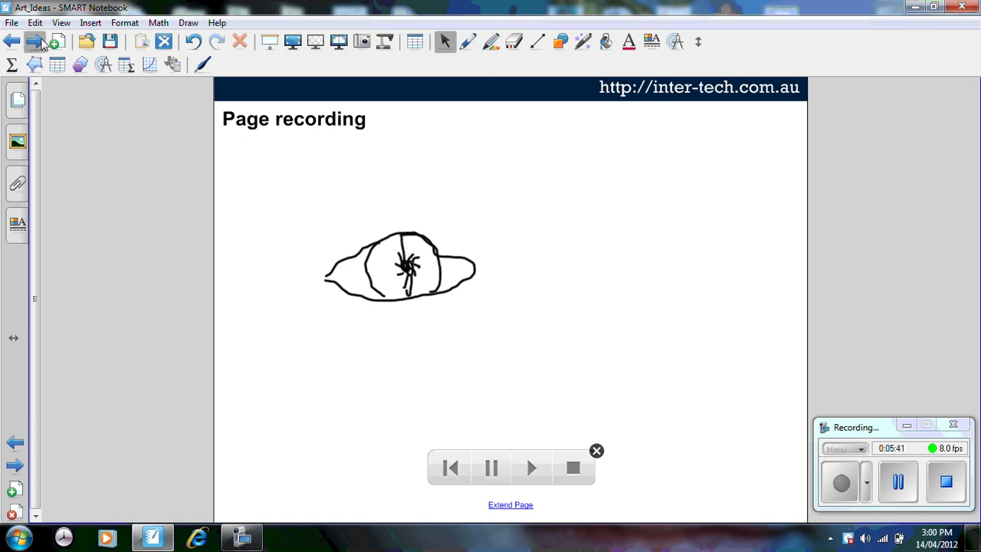
- Move on through The Art Room Explore Page to The Art Zone page
click(40, 41)
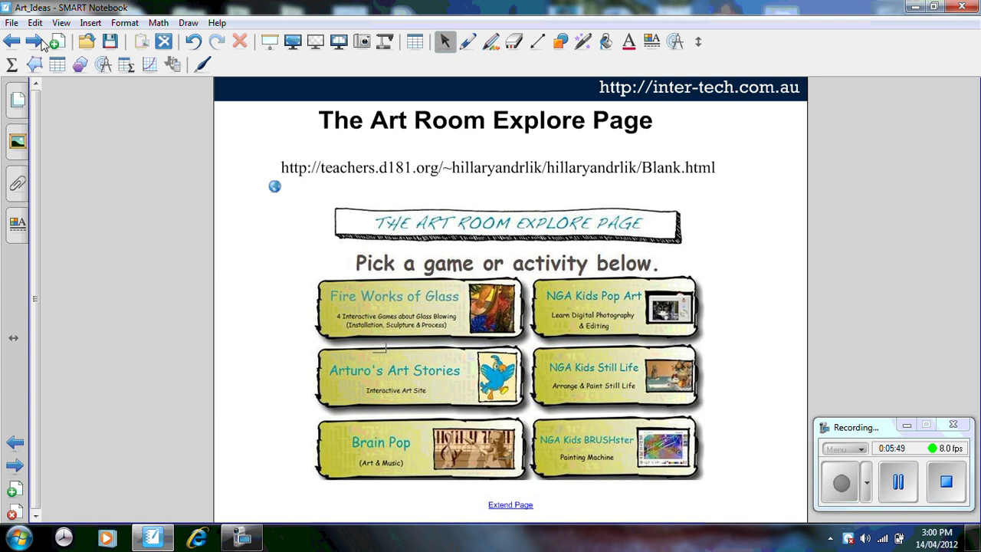
click(40, 43)
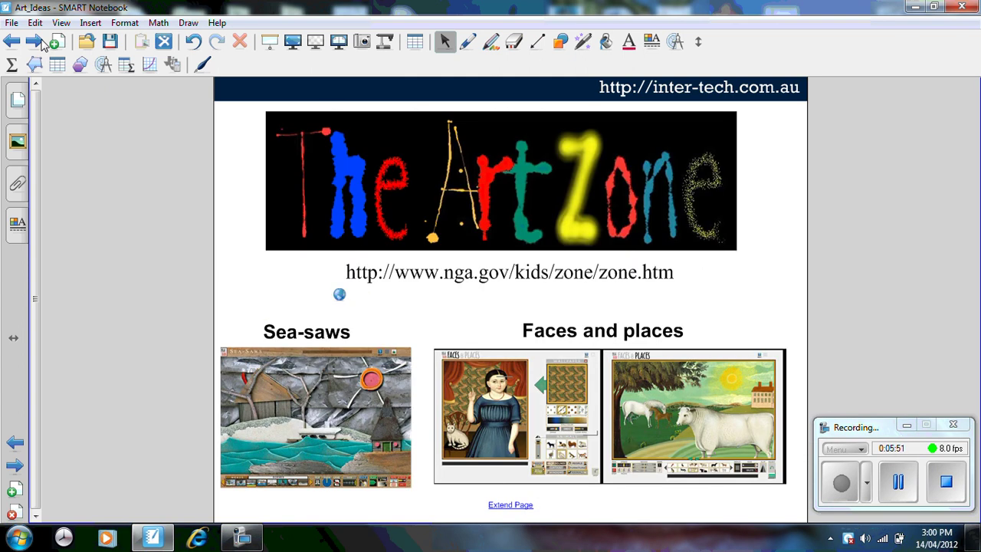